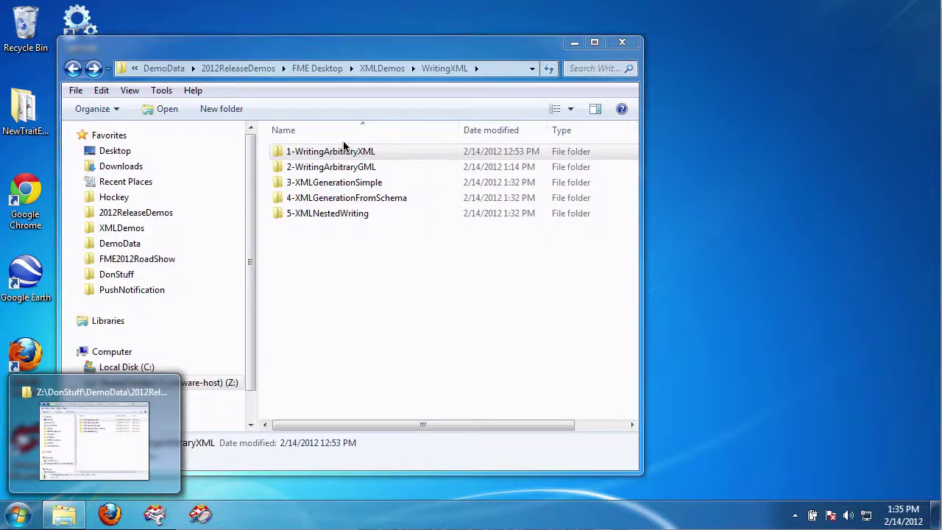
Select the 1-WritingArbitraryXML folder among the WritingXML demos
left_click(320, 152)
Open the 1-WritingArbitraryXML folder and send flood_plains.mif to FME Workbench via Transform with FME Workbench
double_click(318, 154)
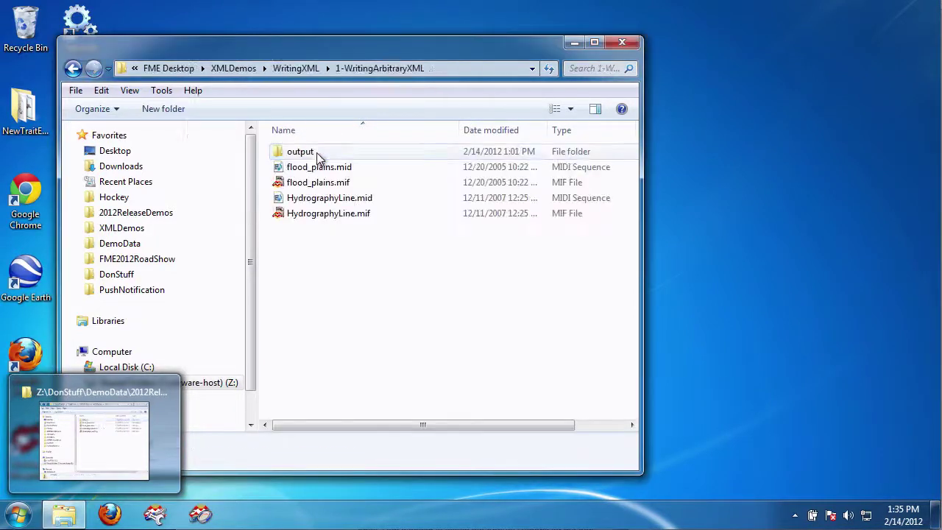
left_click(319, 184)
right_click(319, 183)
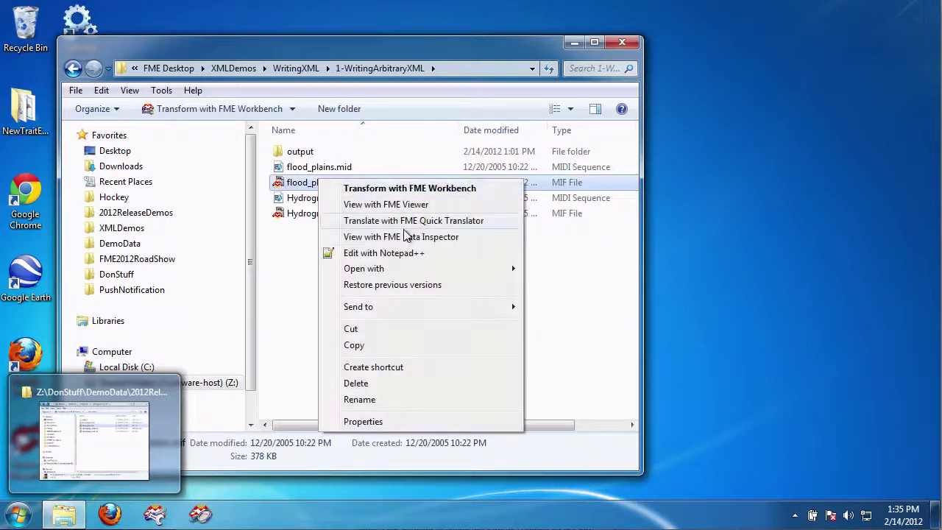
left_click(462, 188)
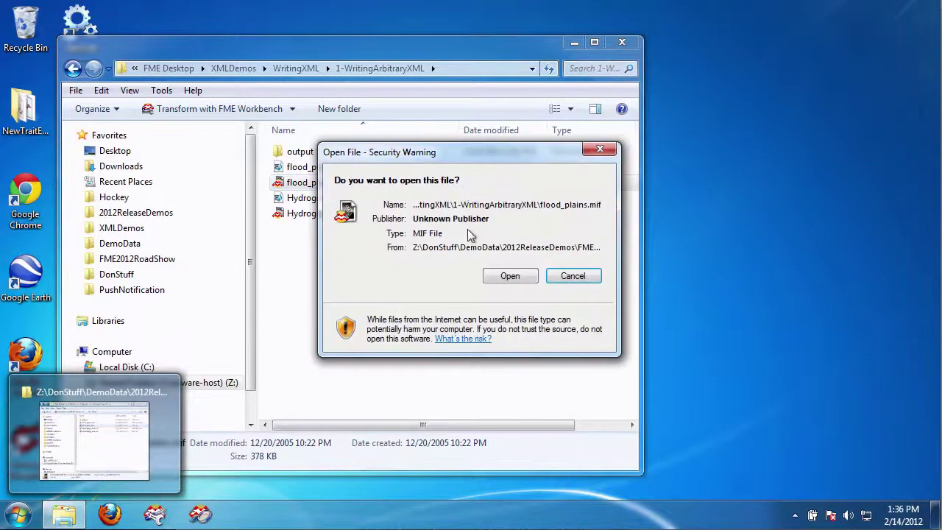
left_click(511, 276)
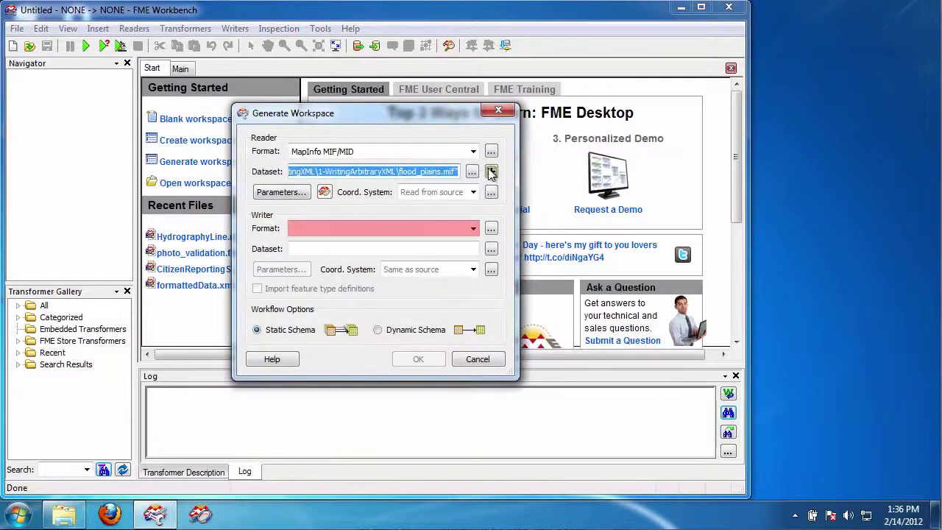
Add flood_plains.mif and HydrographyLine.mif as the reader's source datasets
left_click(491, 171)
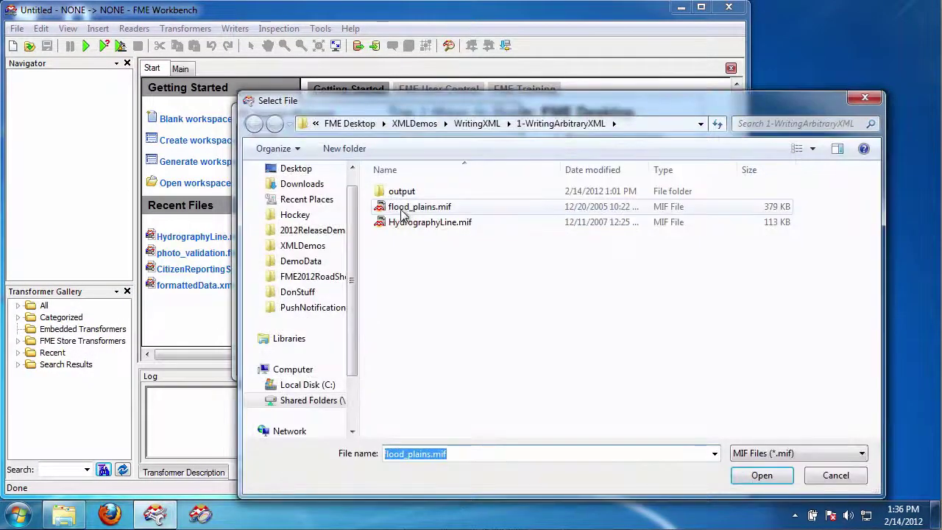
left_click(402, 209)
left_click(412, 221, "ctrl")
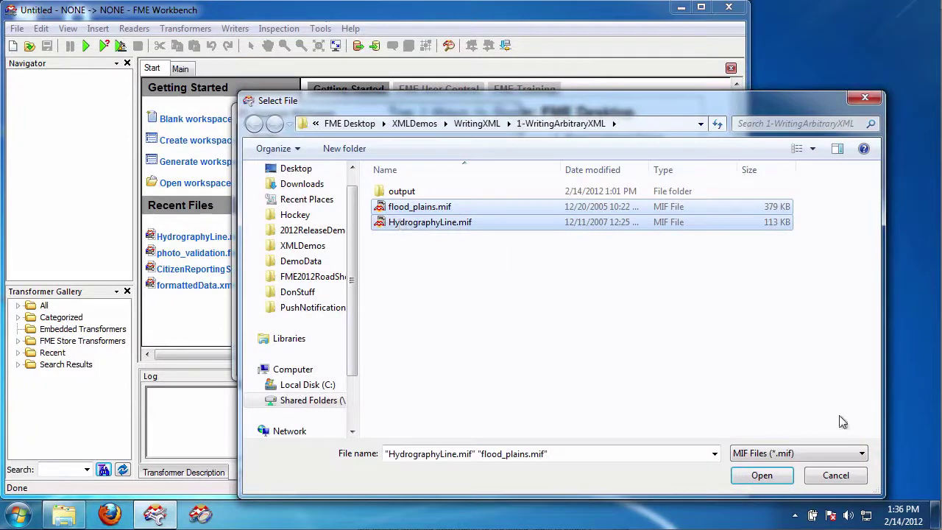
left_click(759, 476)
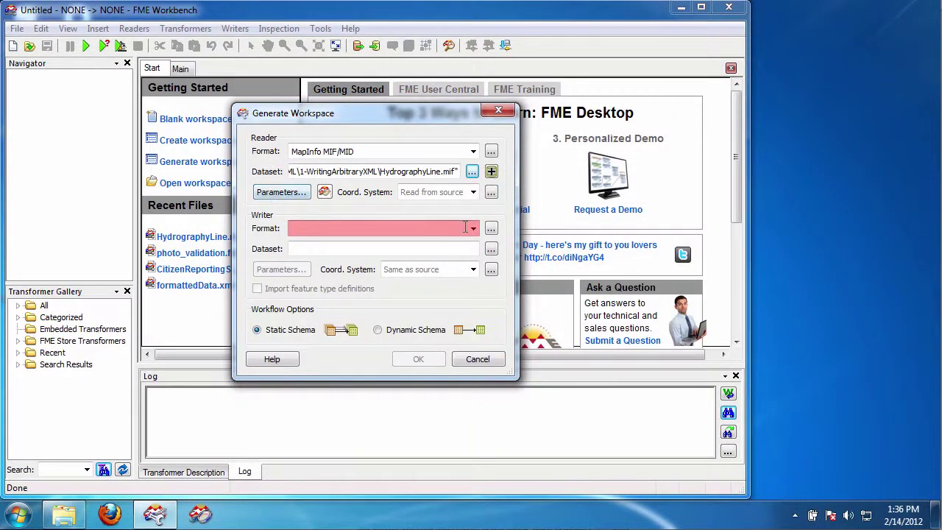
Set the writer to XML with output\arbitrary.xml and generate the workspace
type("XML")
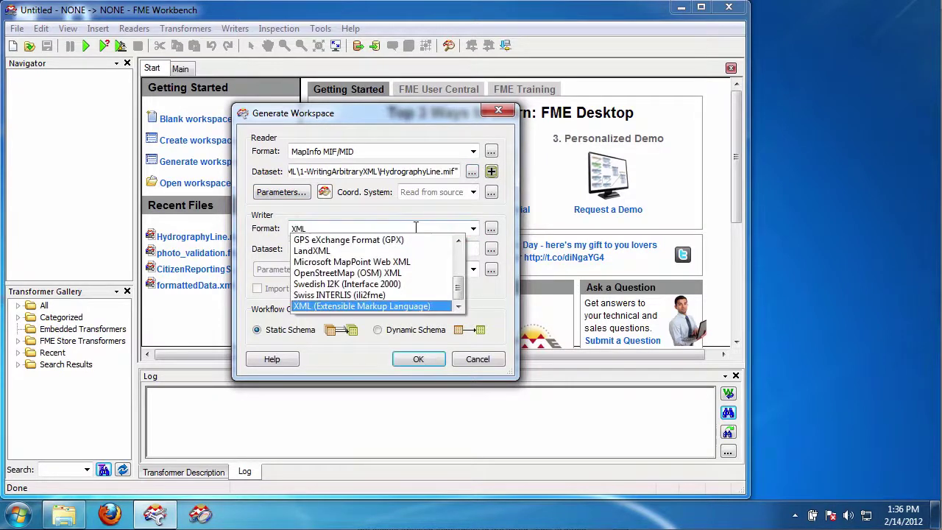
key("Tab")
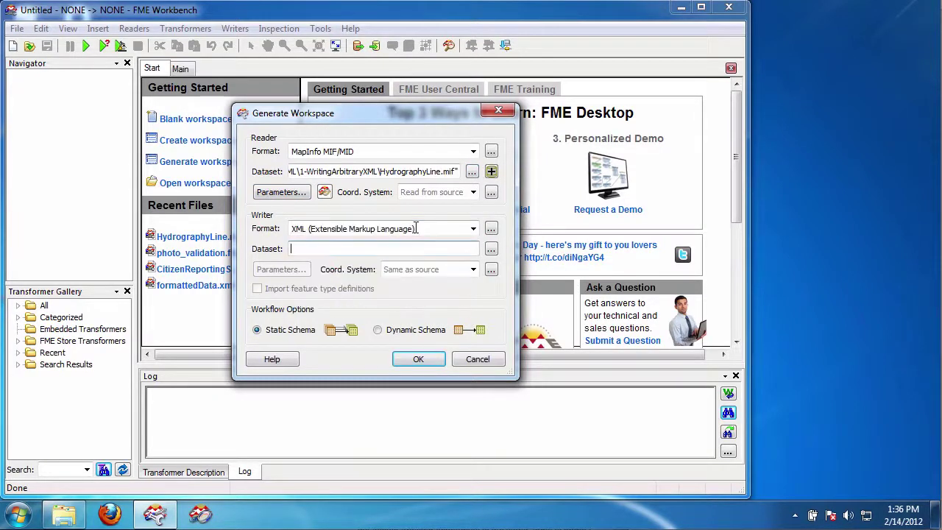
left_click(491, 249)
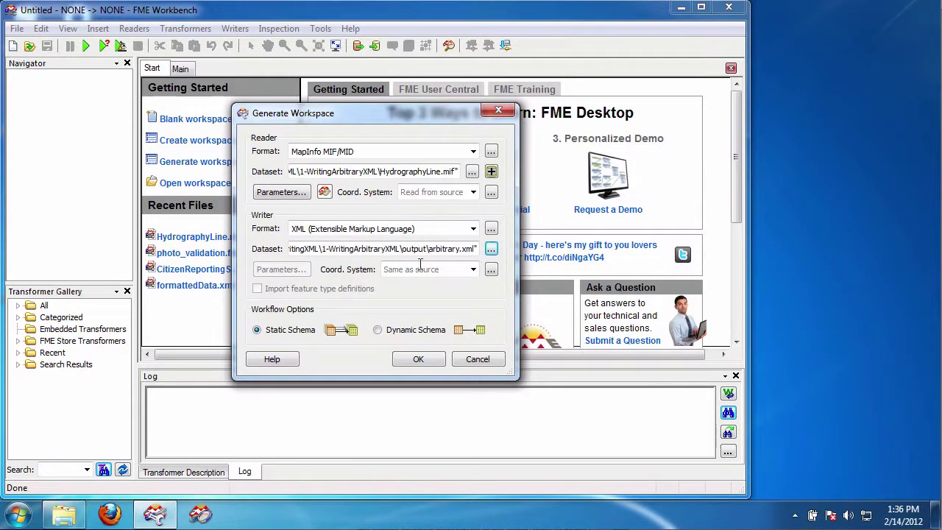
left_click(418, 359)
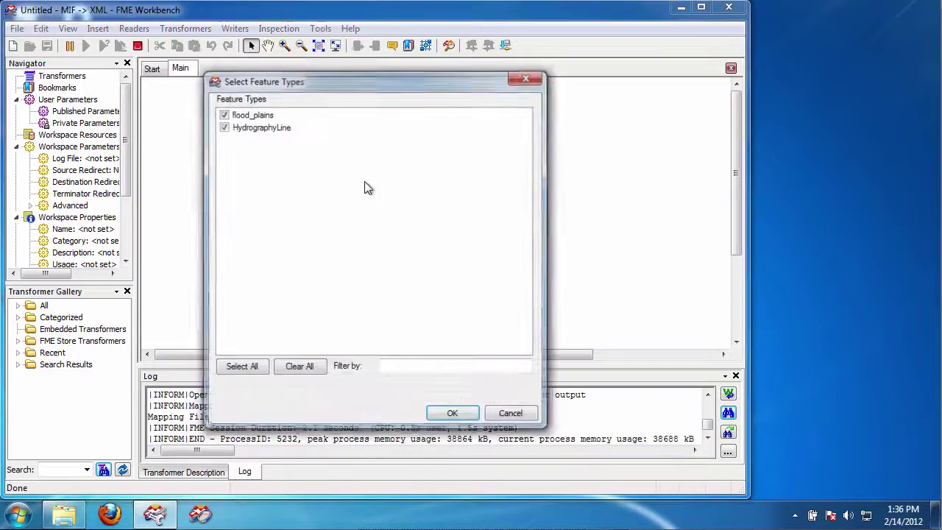
Accept both feature types, run the translation, and select arbitrary.xml in the output folder
left_click(453, 415)
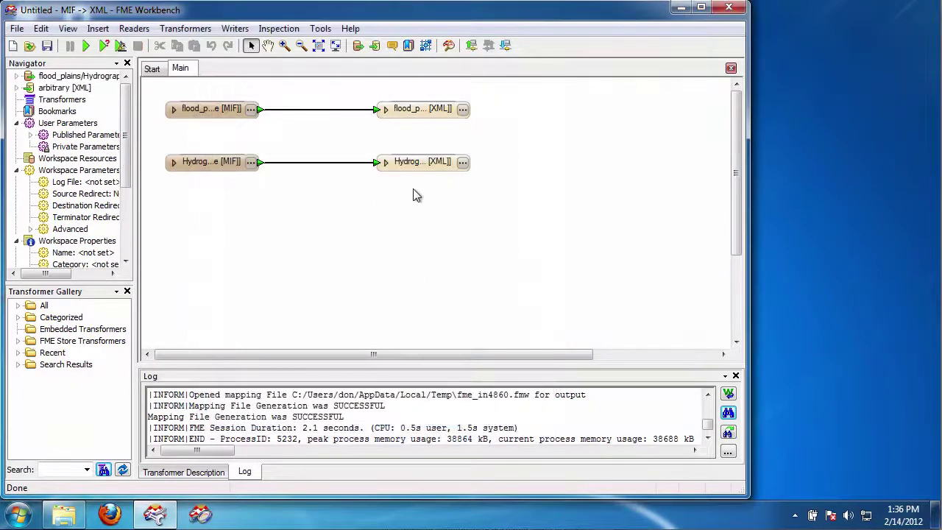
left_click(86, 46)
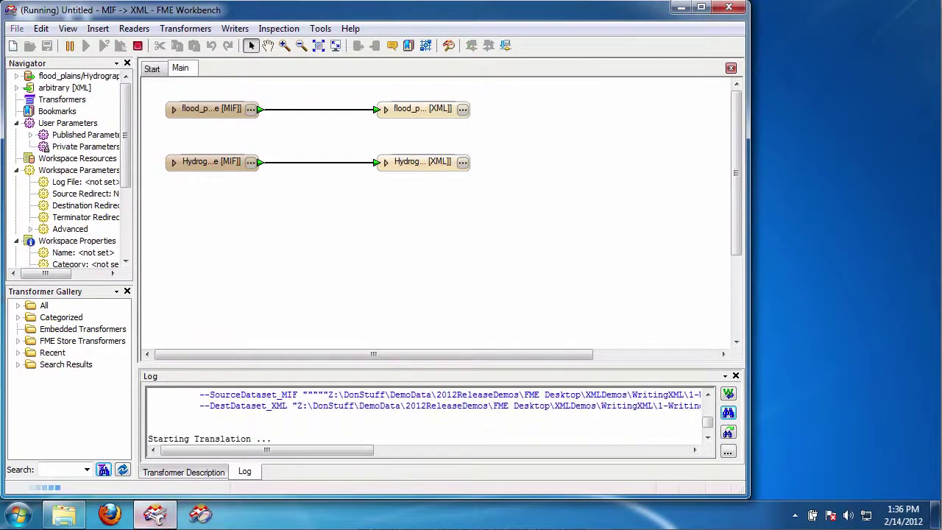
mouse_move(69, 521)
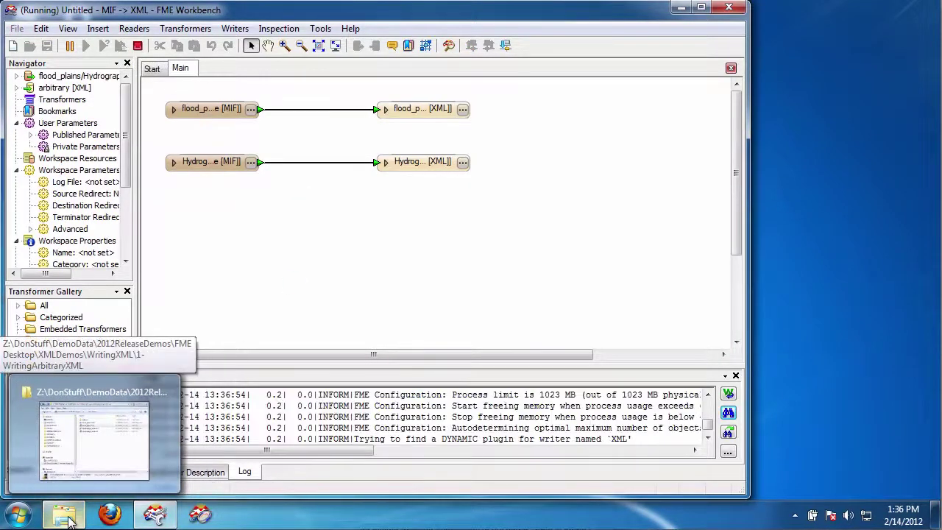
left_click(94, 440)
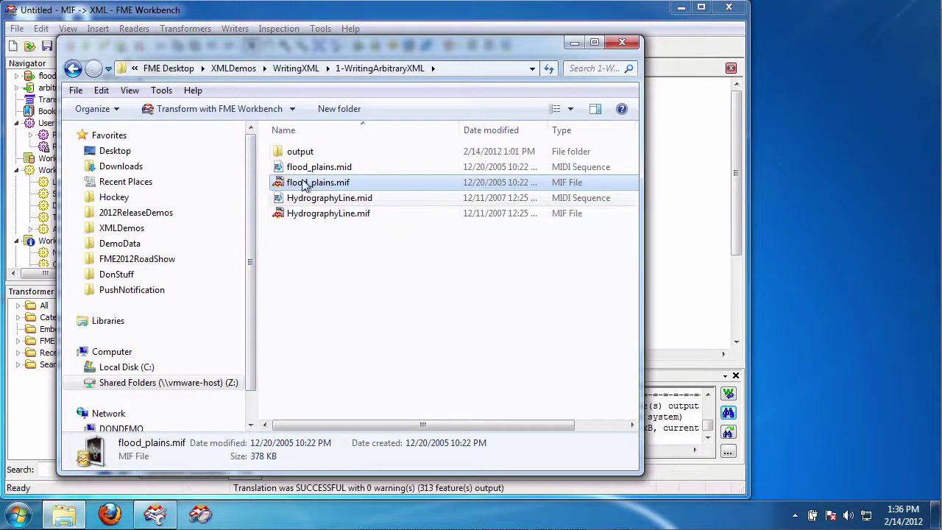
double_click(297, 152)
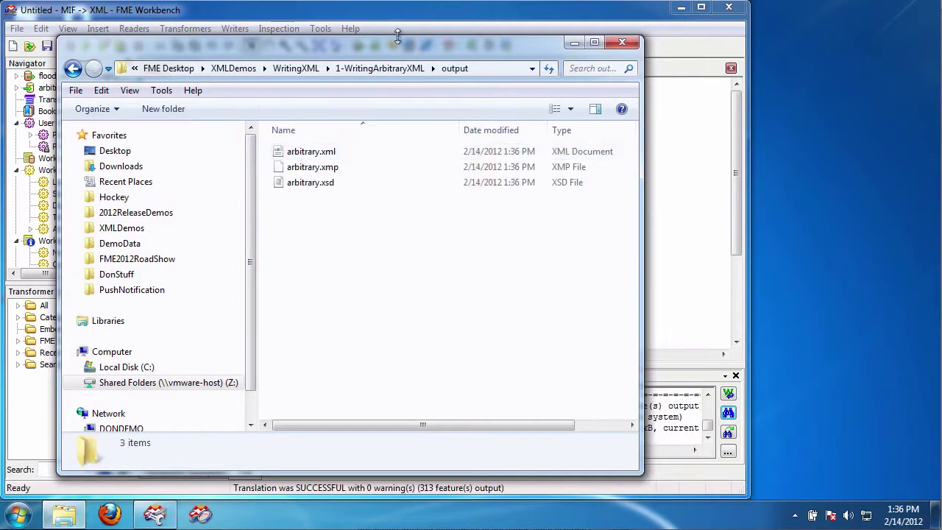
mouse_move(400, 51)
left_mouse_down()
mouse_move(405, 503)
mouse_move(393, 23)
mouse_move(404, 67)
left_mouse_up()
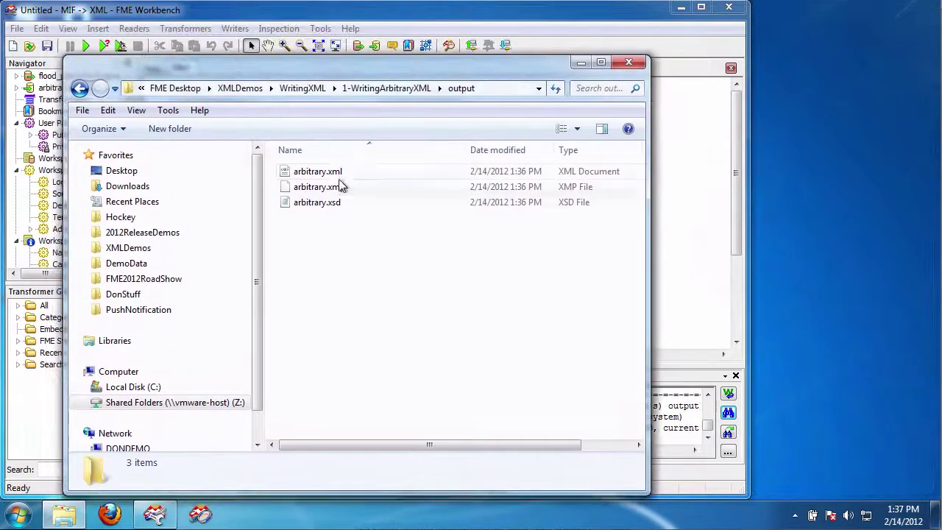
left_click(307, 177)
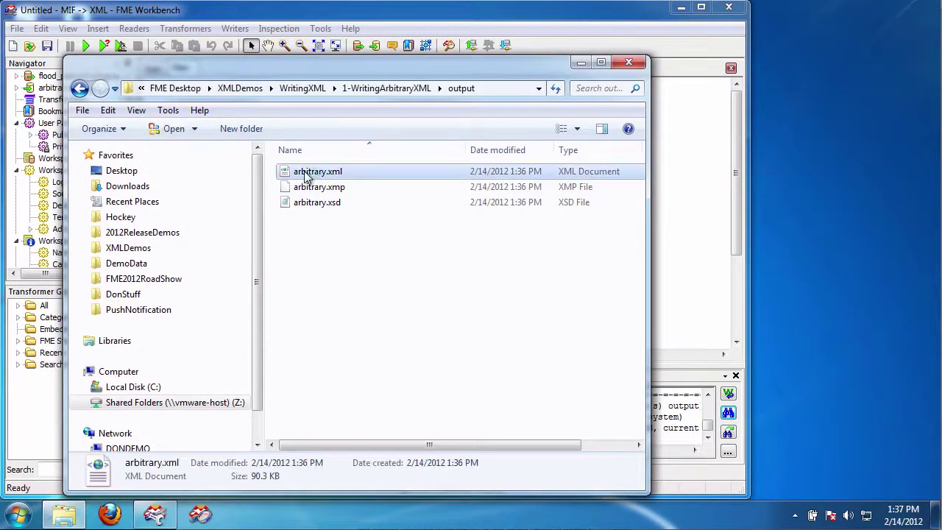
Browse arbitrary.xml in Internet Explorer, collapsing the HydrographyLine and flood_plains tables, then minimize it
double_click(307, 176)
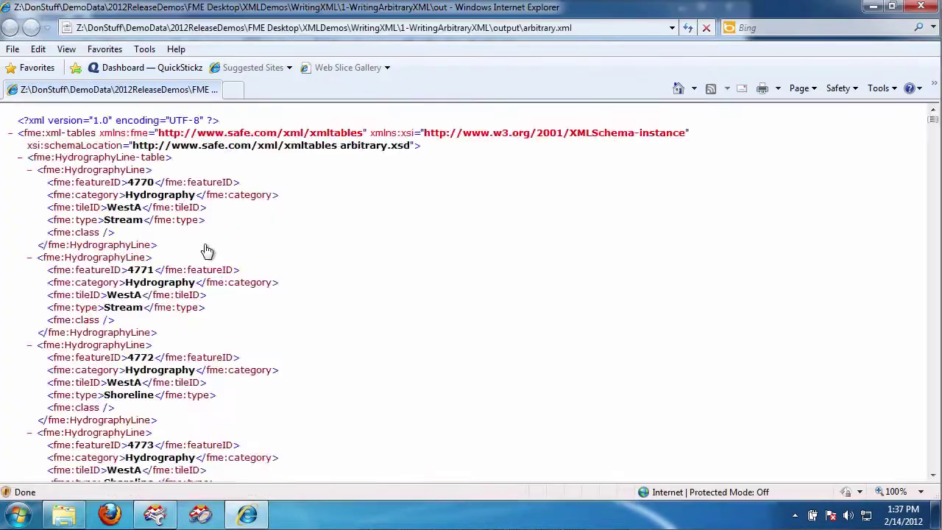
scroll(186, 260, "down", 20)
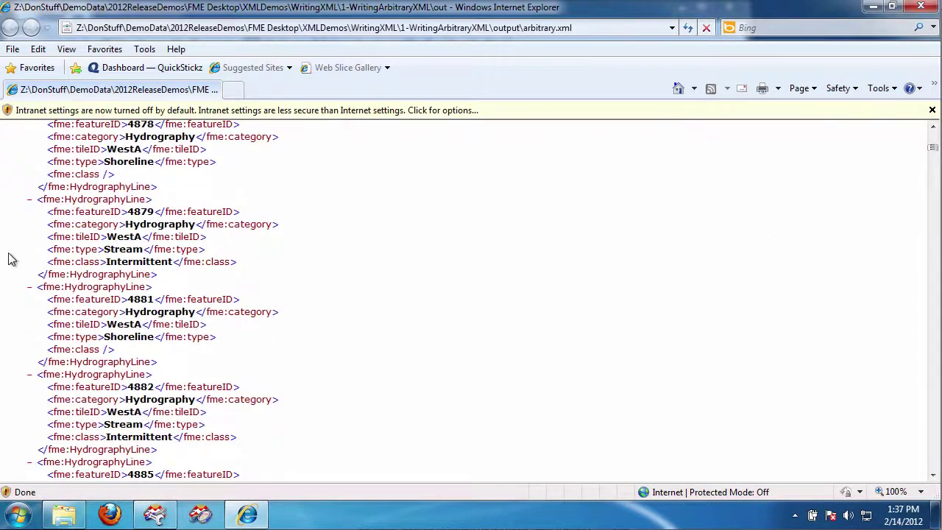
scroll(189, 225, "up", 20)
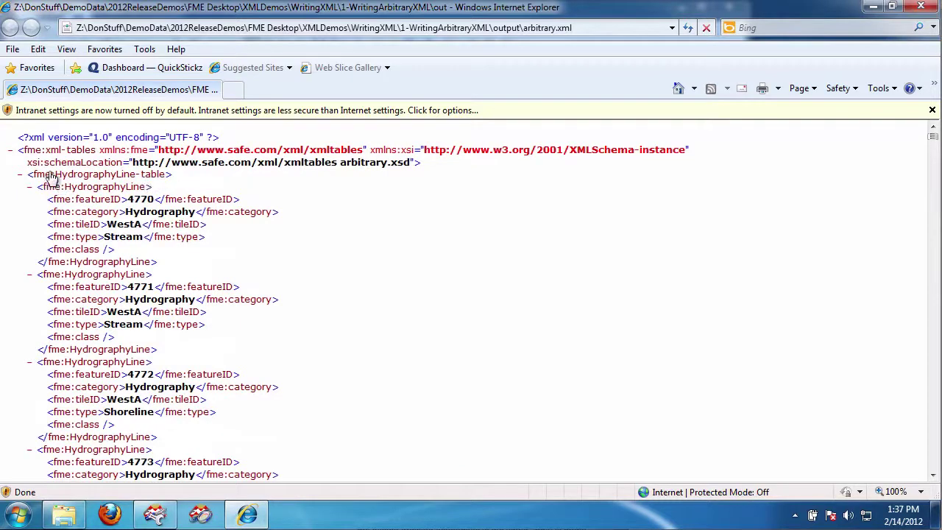
left_click(19, 175)
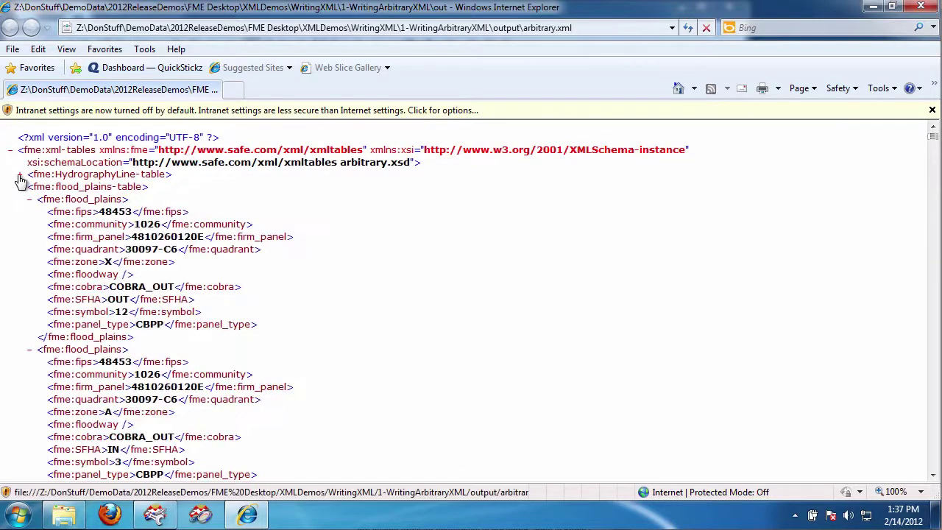
left_click(20, 188)
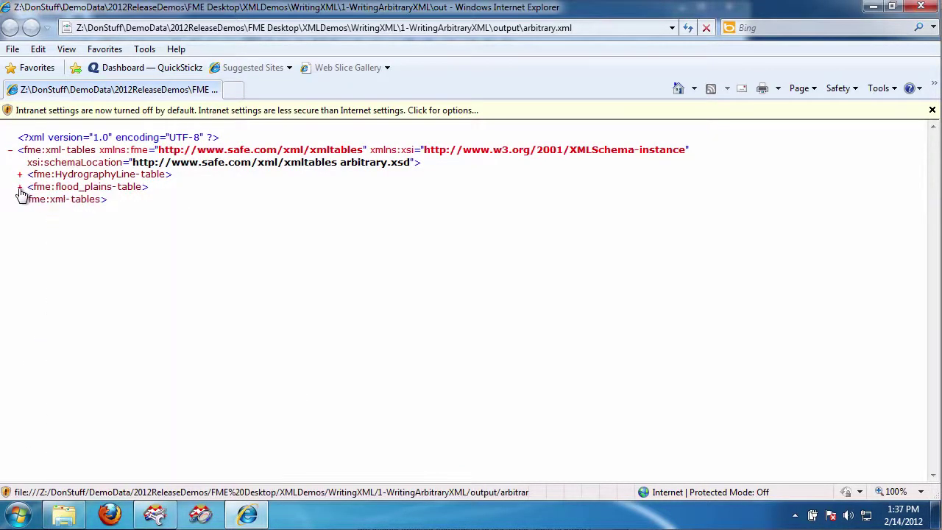
left_click(19, 187)
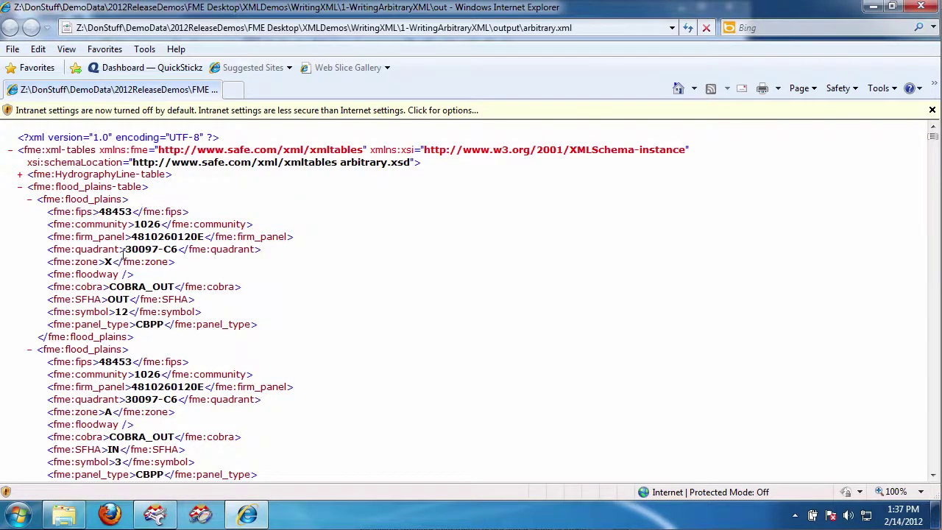
left_click(20, 187)
left_click(874, 7)
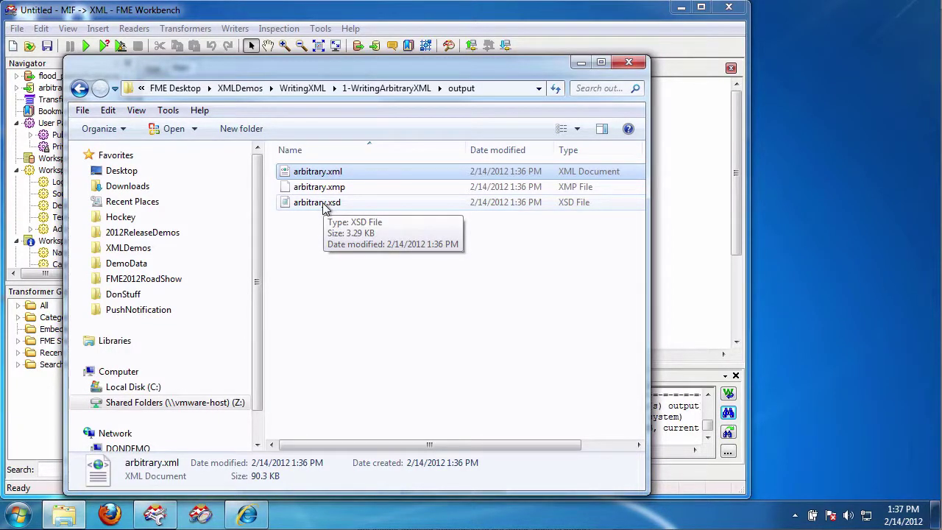
Close the current FME Workbench workspace without saving changes
left_click(688, 150)
left_click(729, 9)
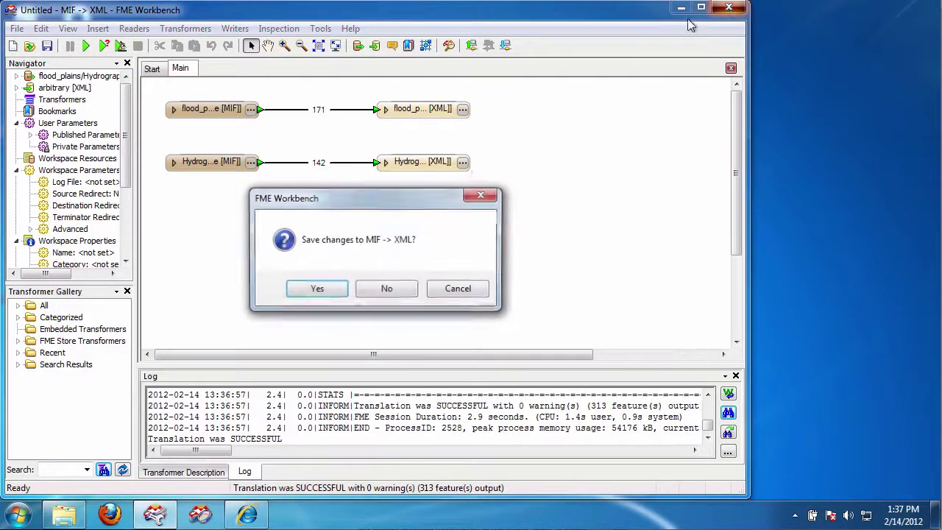
left_click(386, 290)
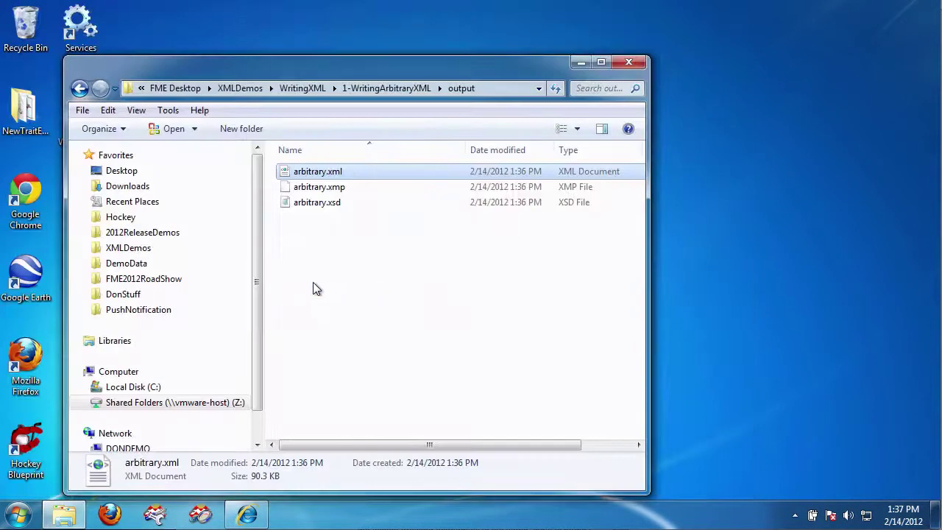
In 2-WritingArbitraryGML, send flood_plains.mif to FME Workbench with Transform with FME Workbench
left_click(302, 88)
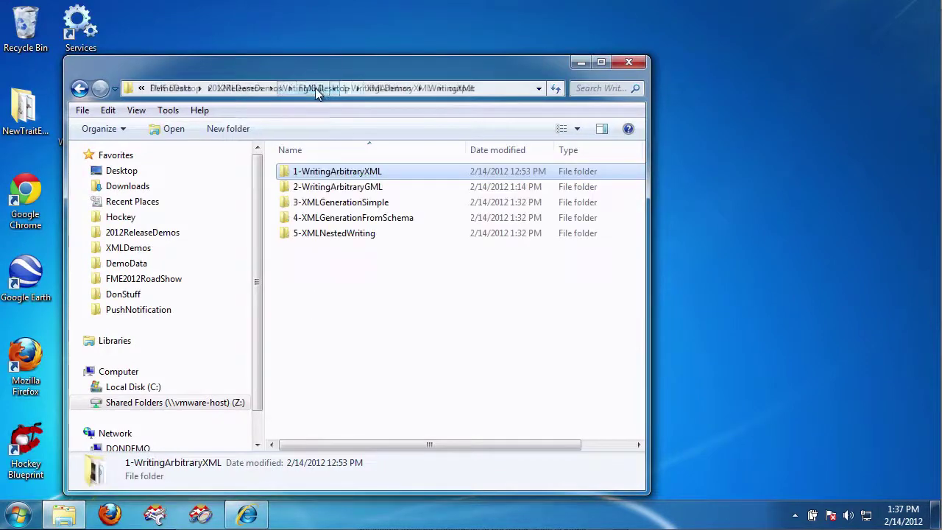
double_click(332, 188)
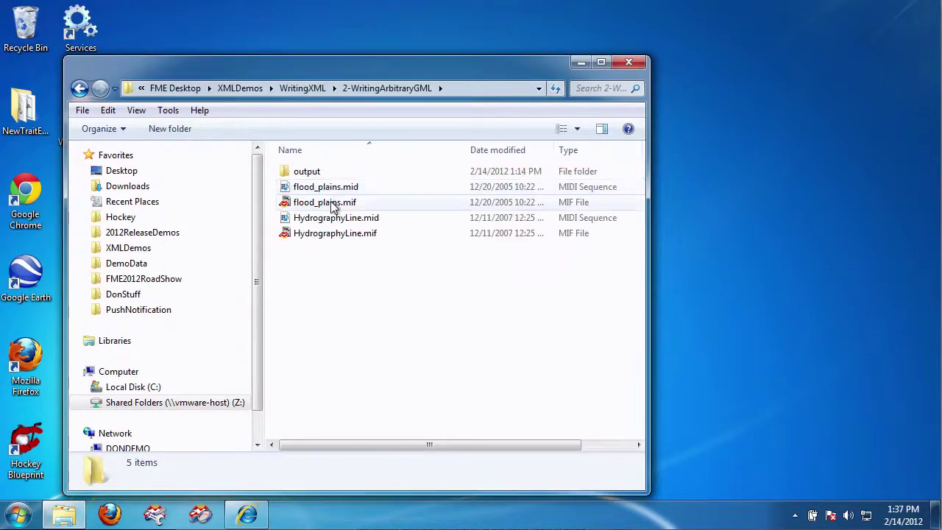
left_click(331, 204)
right_click(330, 201)
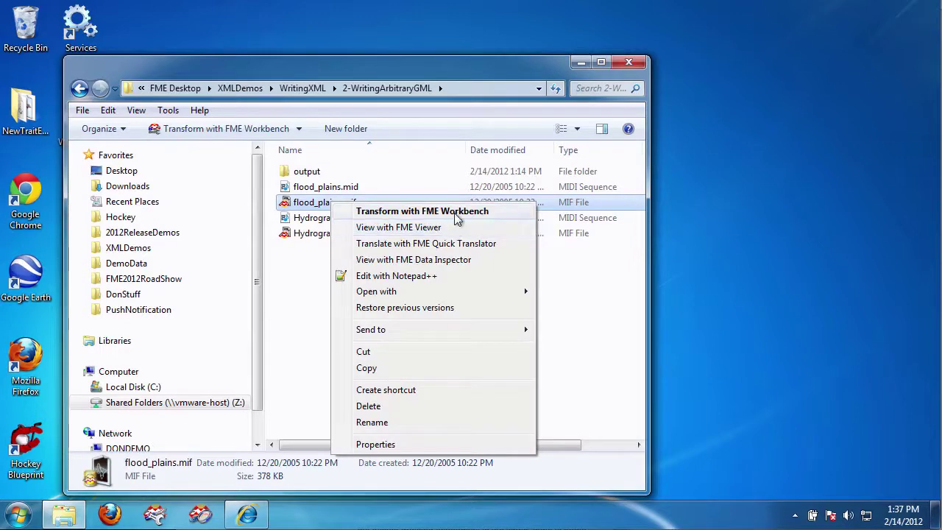
left_click(457, 213)
Add flood_plains.mif and HydrographyLine.mif as sources and choose GML as the writer format
left_click(509, 280)
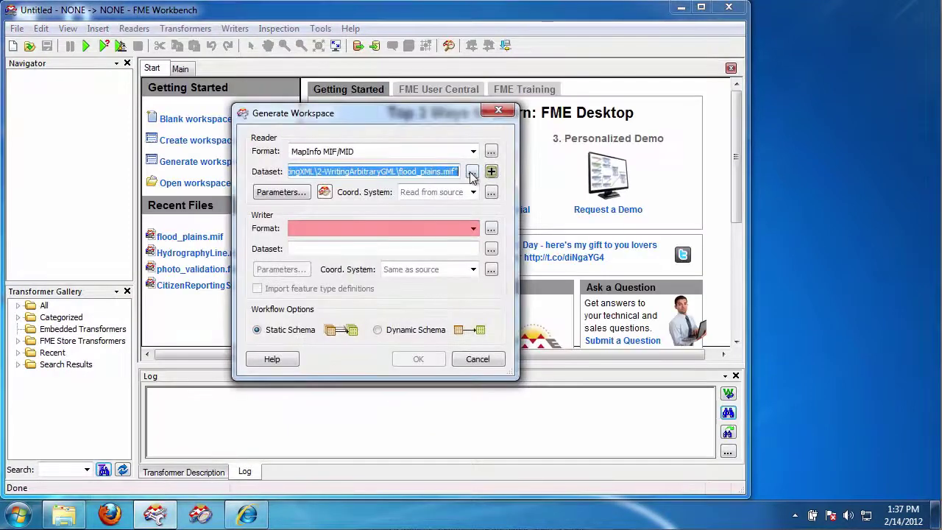
left_click(471, 171)
left_click(418, 206)
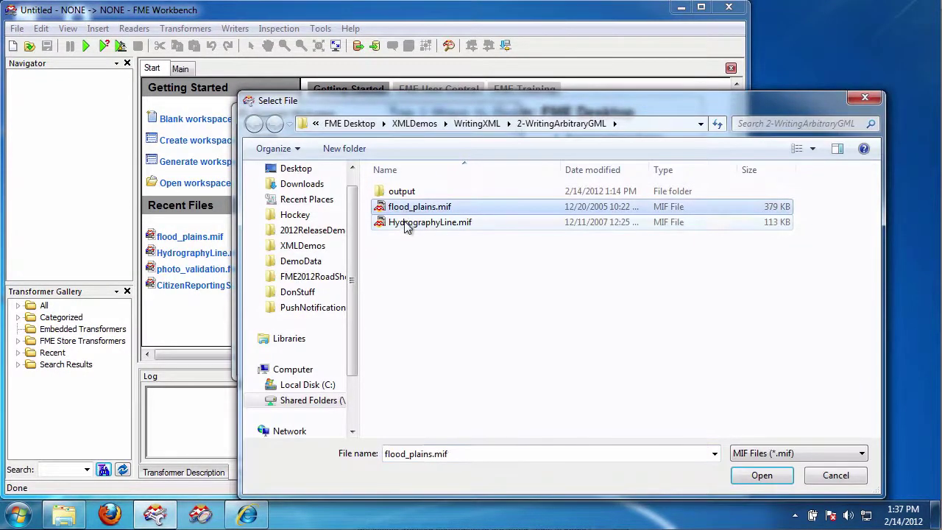
left_click(404, 225, "ctrl")
left_click(762, 474)
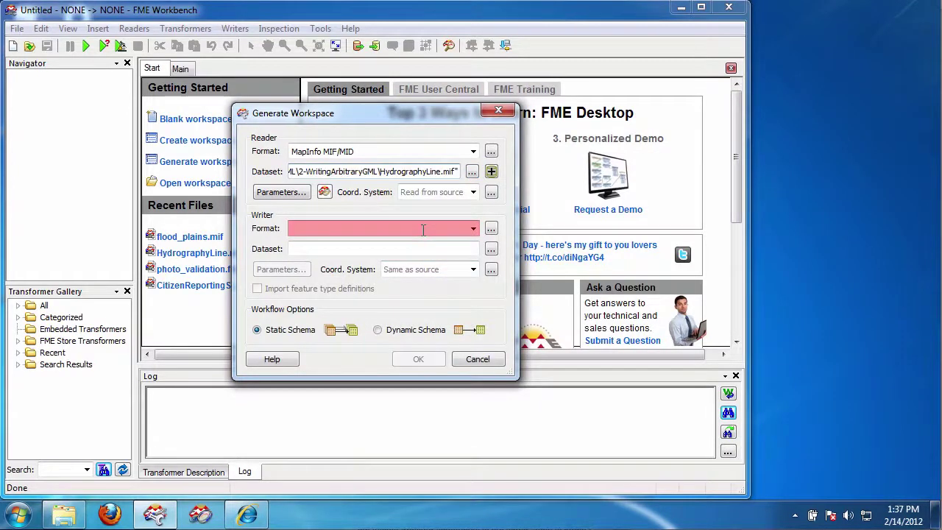
type("gml")
key("Tab")
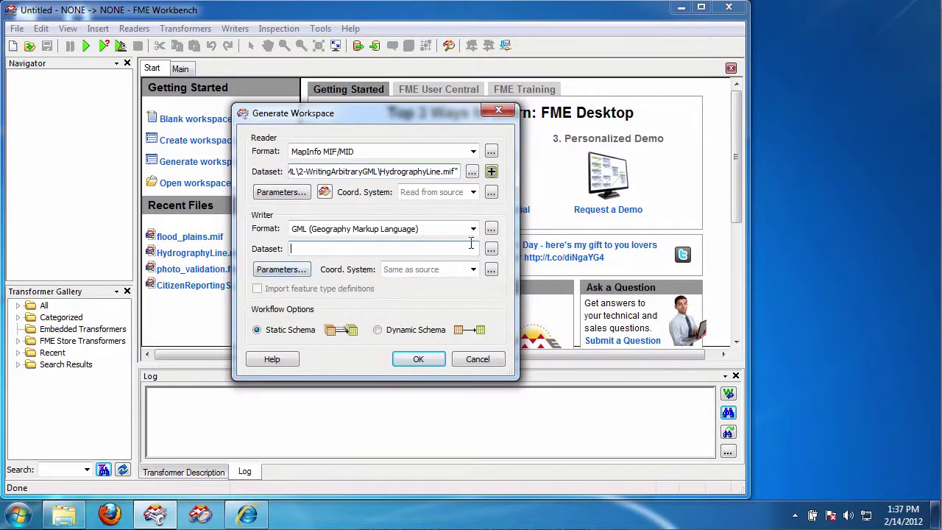
Delete the old arbitrary.gml and arbitrary.xml from output, then save the writer dataset as arbitrary.gml
left_click(491, 249)
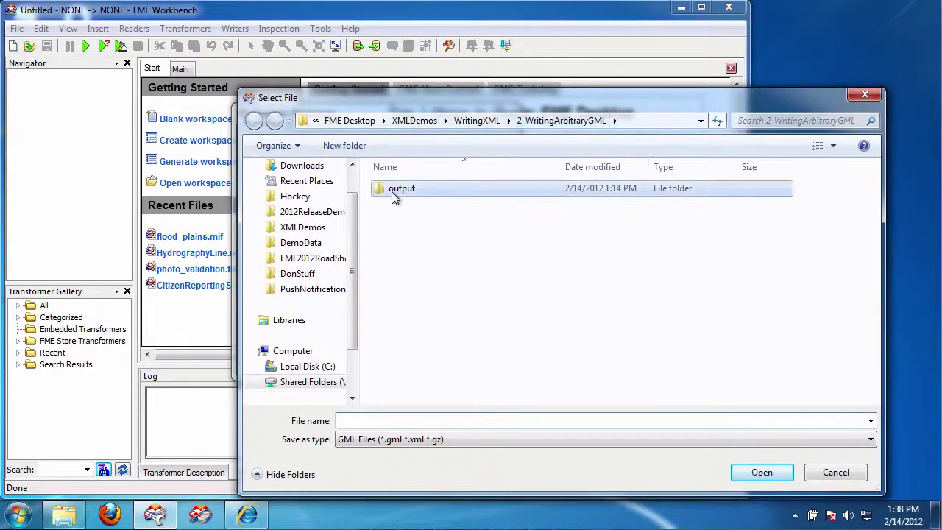
double_click(392, 191)
left_click(413, 193)
right_click(412, 194)
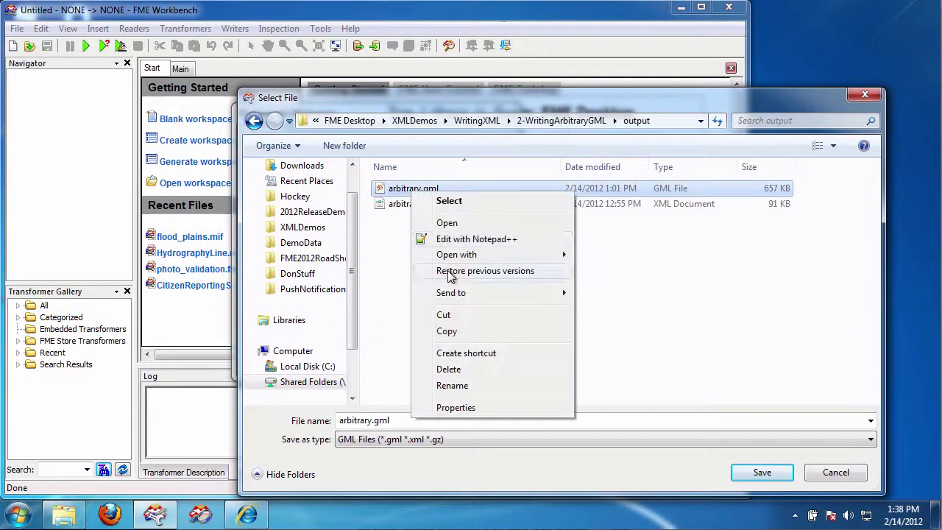
left_click(460, 369)
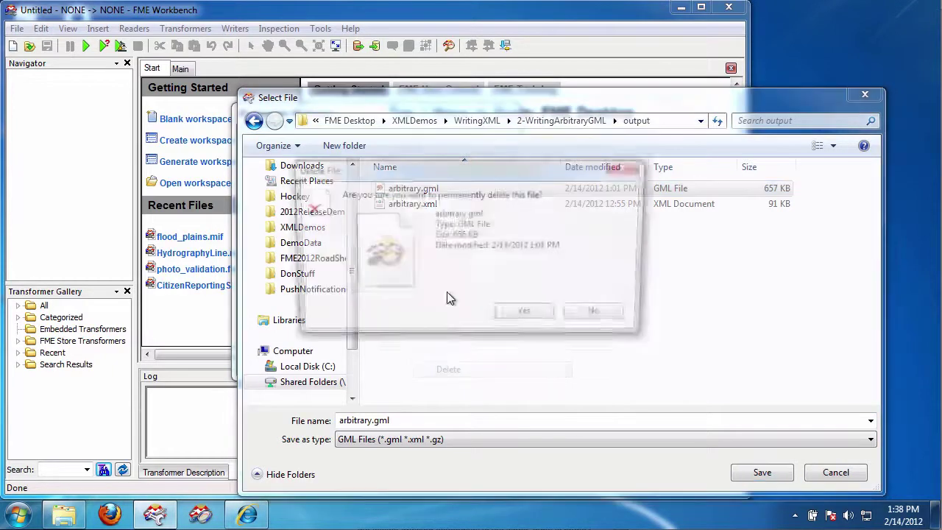
left_click(527, 316)
right_click(421, 193)
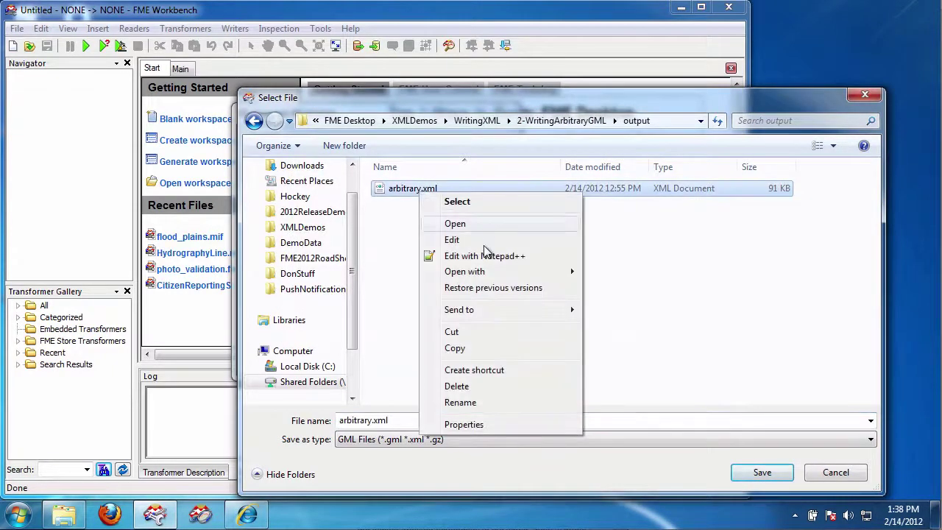
left_click(458, 386)
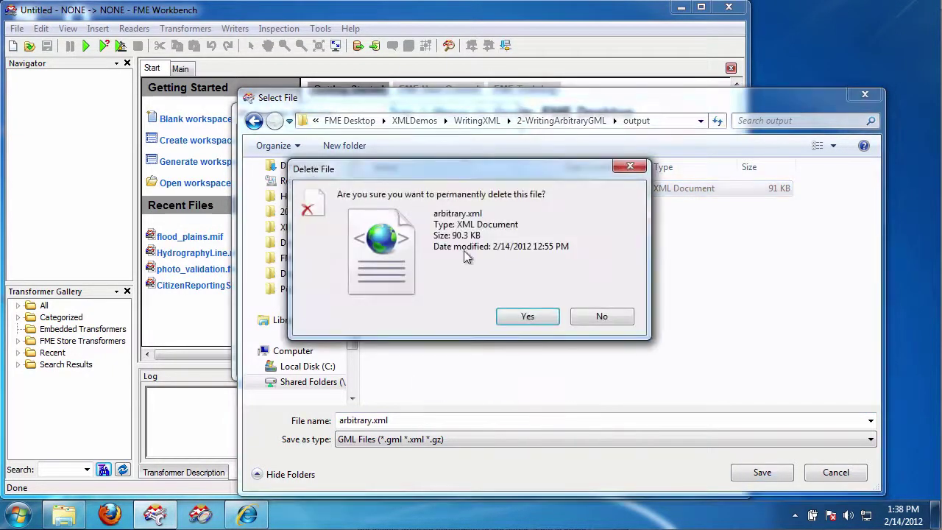
left_click(509, 320)
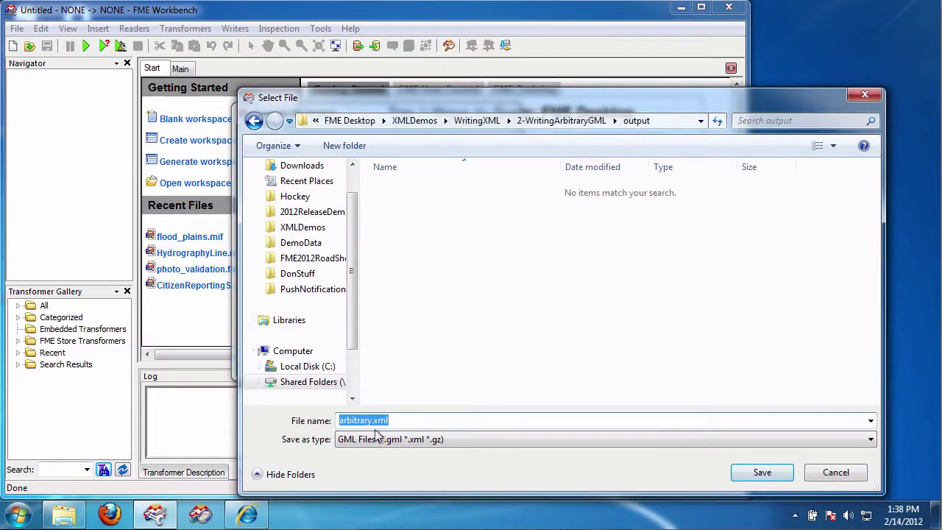
left_click(403, 420)
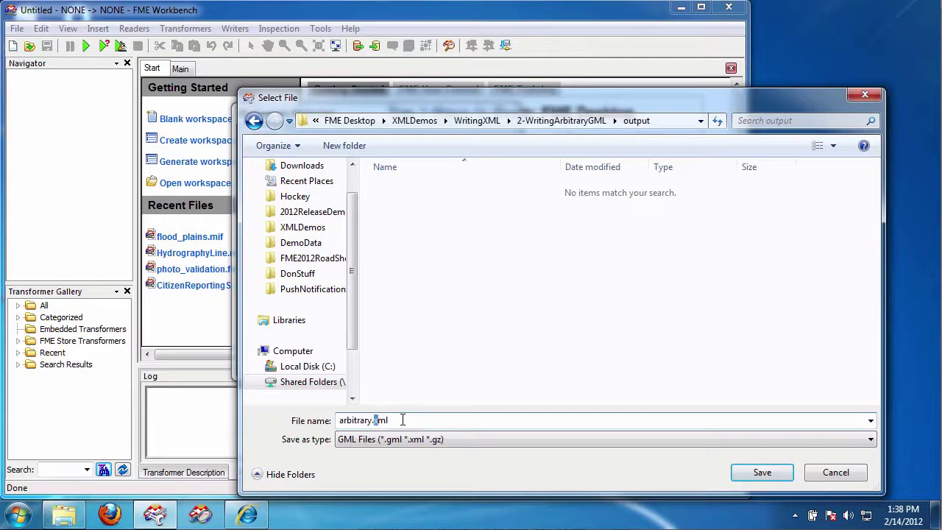
left_click(761, 472)
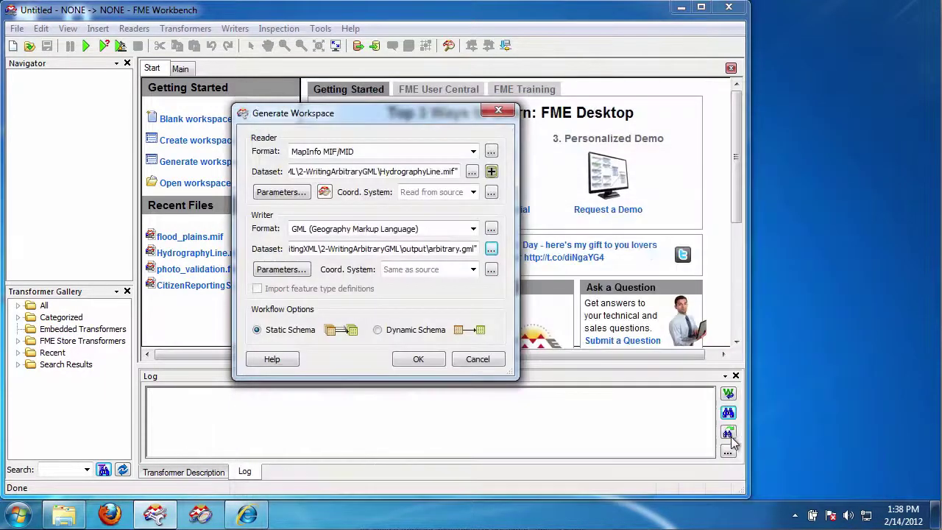
Set the GML writer's version parameter to 3.2.1
left_click(279, 269)
left_click(397, 182)
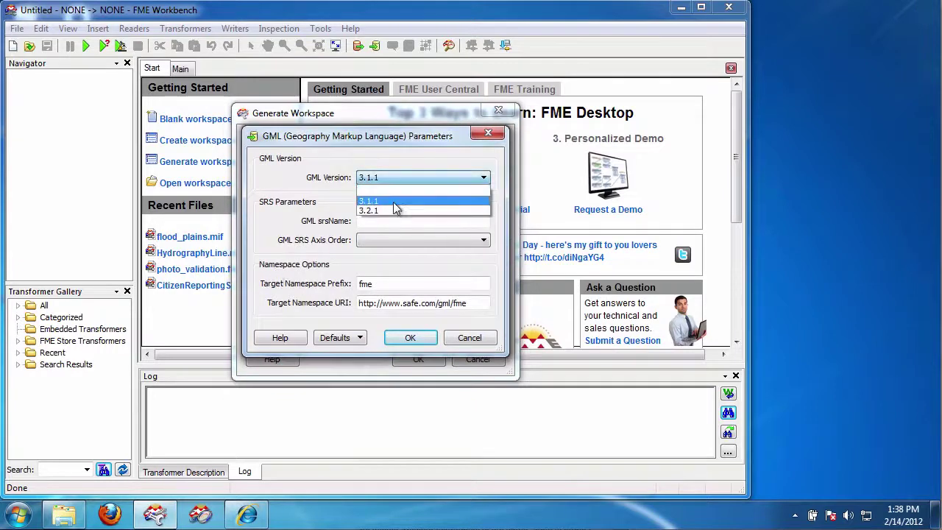
left_click(393, 207)
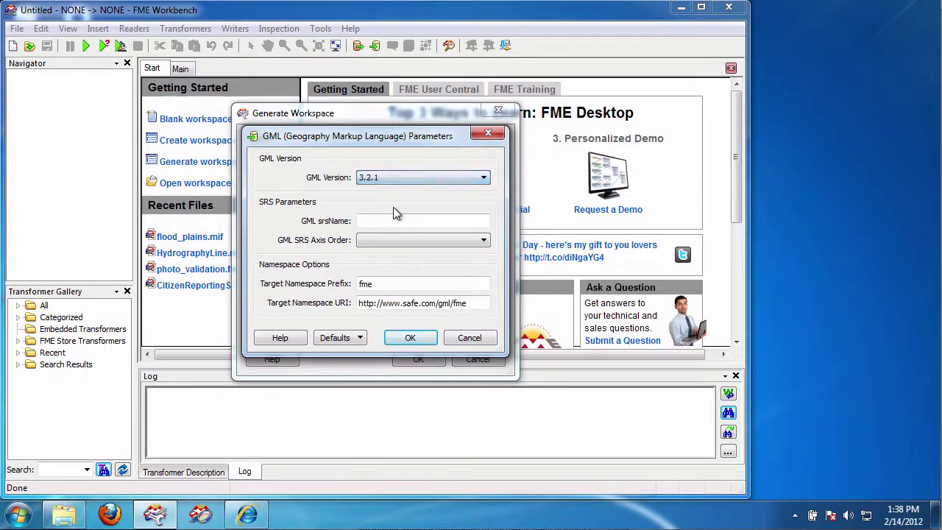
left_click(410, 338)
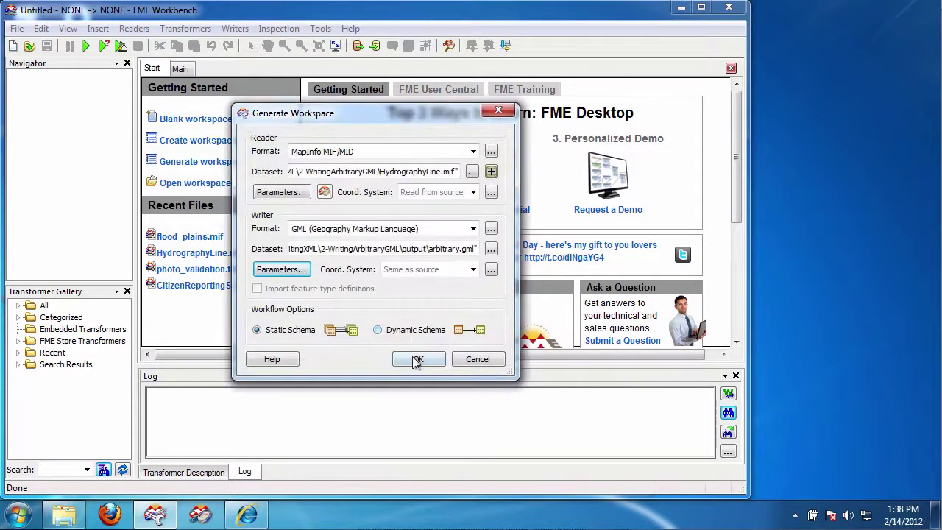
Generate the workspace with all feature types and run the translation
left_click(414, 359)
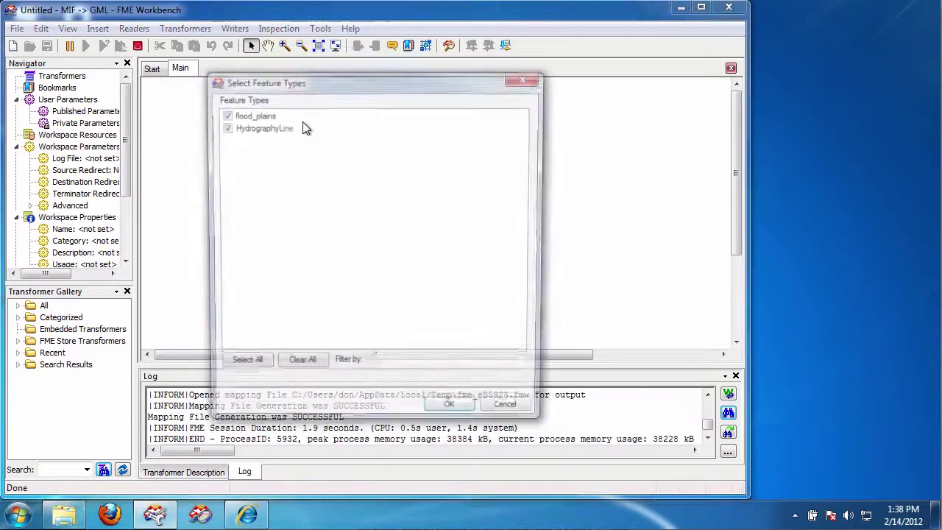
left_click(453, 415)
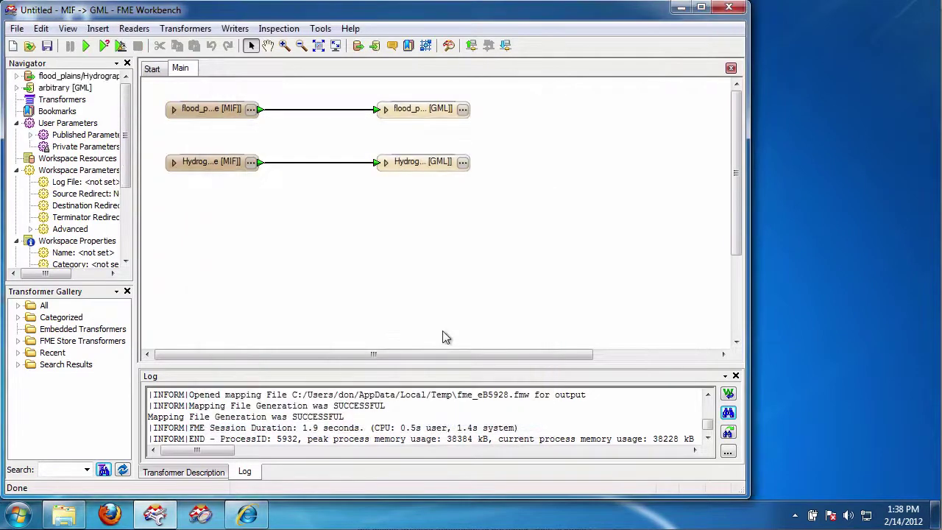
left_click(89, 45)
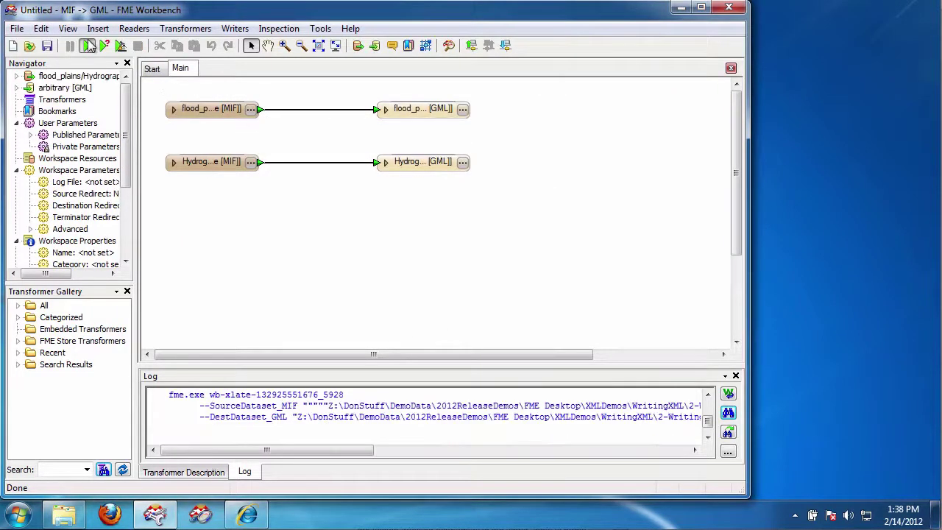
Open the new arbitrary.gml from the output folder with FME Universal Viewer
left_click(63, 519)
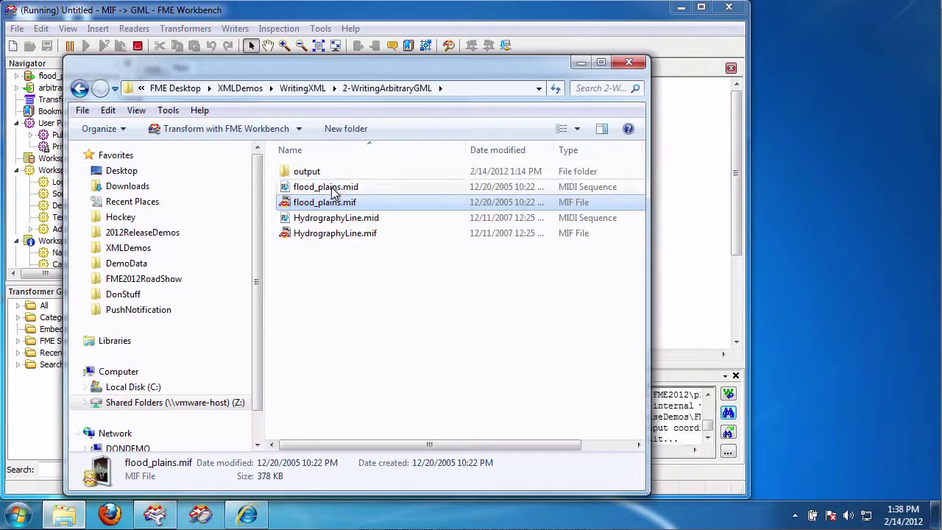
double_click(306, 172)
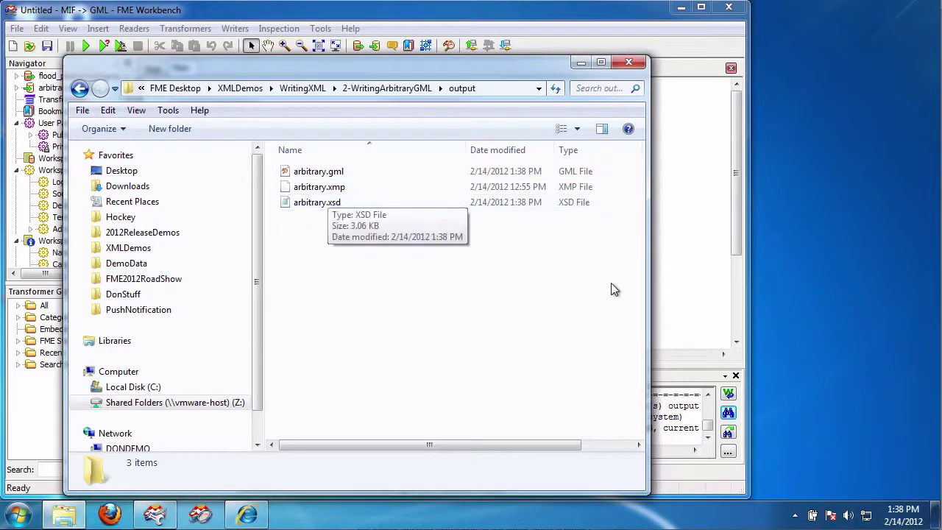
right_click(318, 170)
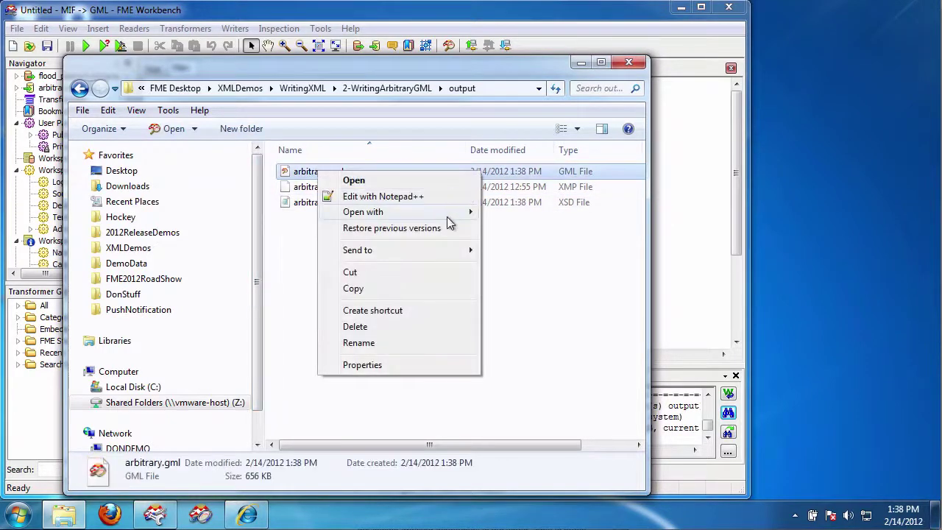
mouse_move(449, 214)
left_click(545, 228)
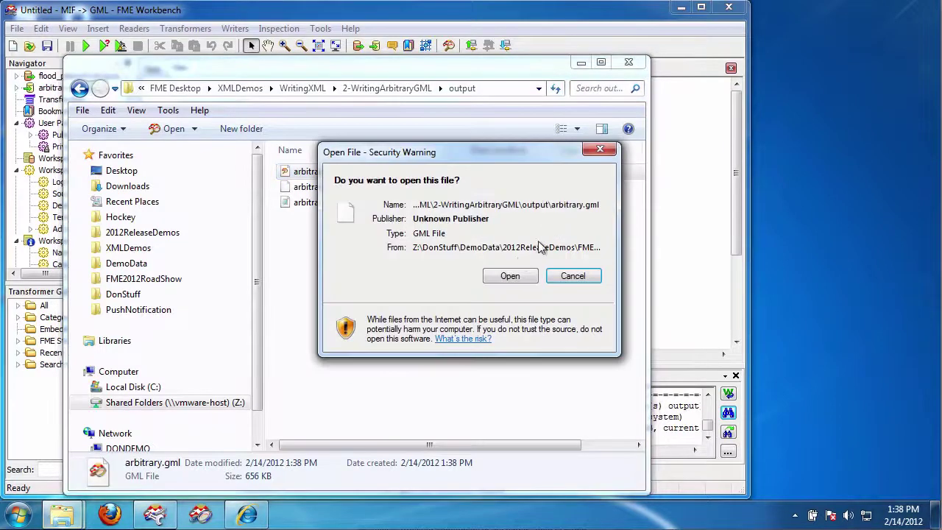
Load arbitrary.gml in the viewer, query a flood_plains polygon and a HydrographyLine, then minimize it
left_click(511, 276)
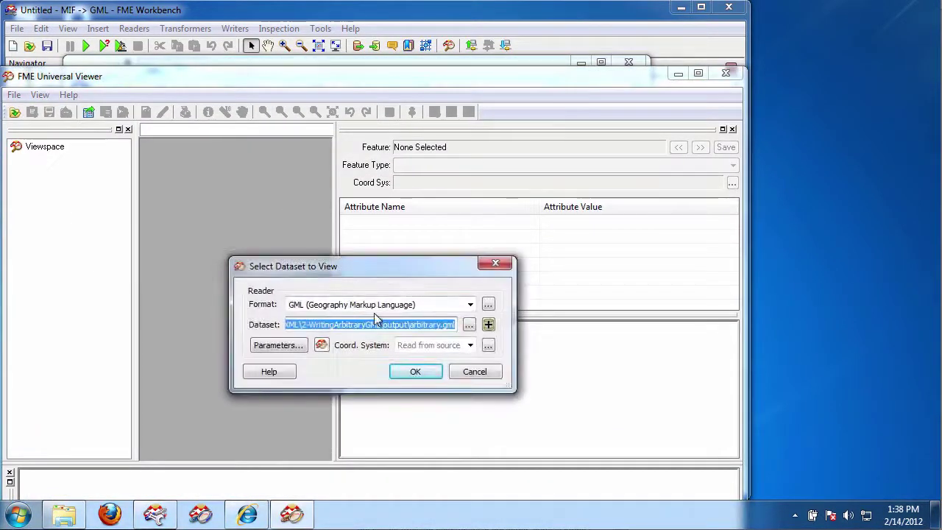
left_click(415, 372)
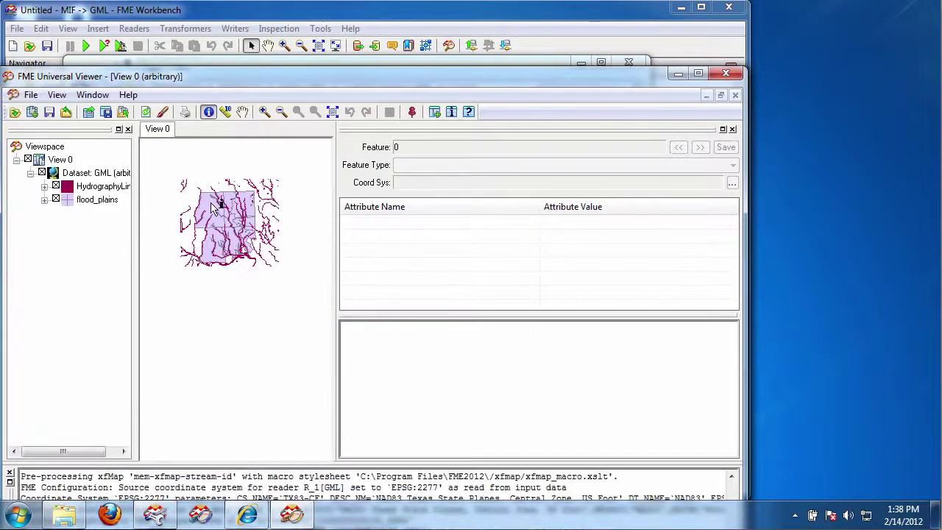
left_click(214, 207)
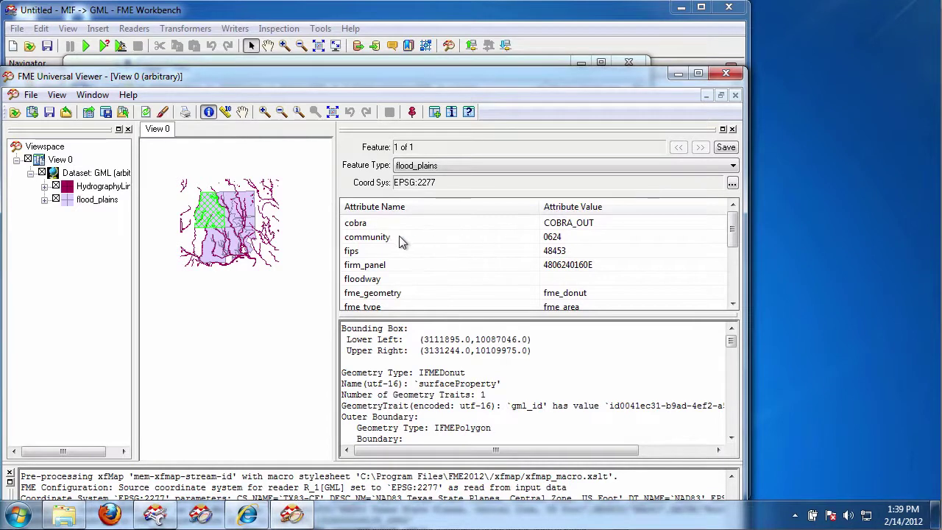
left_click(258, 190)
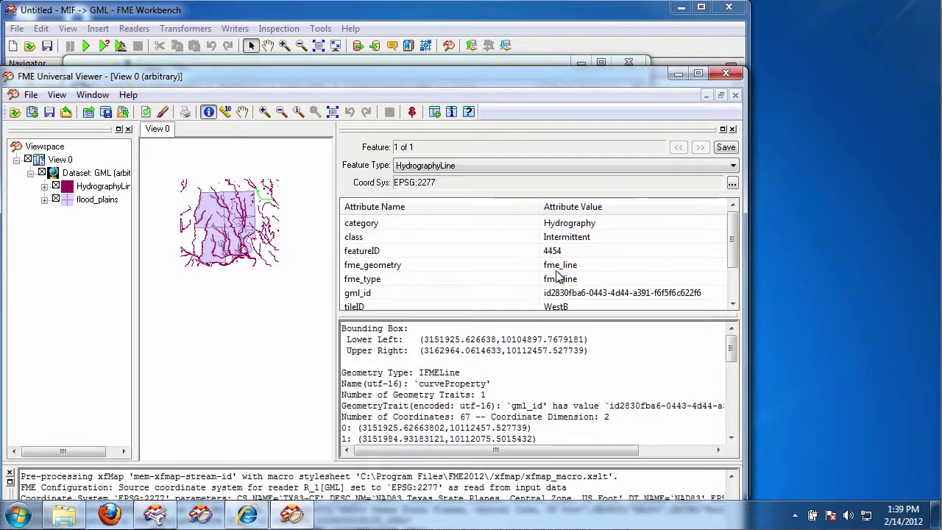
left_click(678, 74)
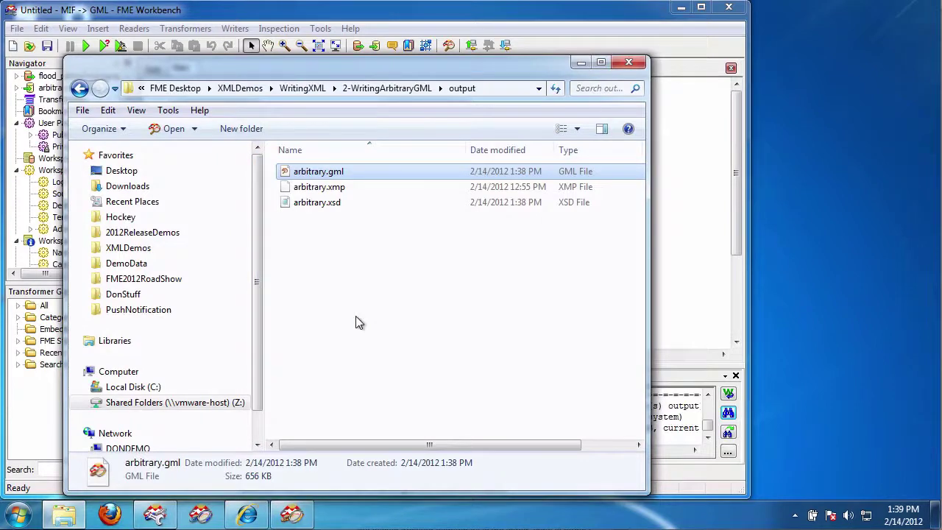
Close the MIF to GML workspace in FME Workbench, discarding its changes
left_click(578, 63)
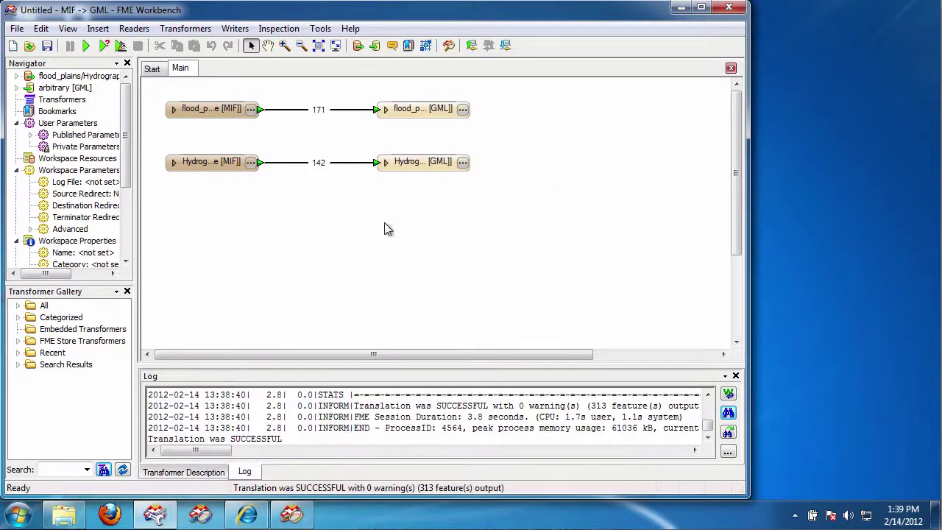
left_click(394, 158)
left_click(728, 6)
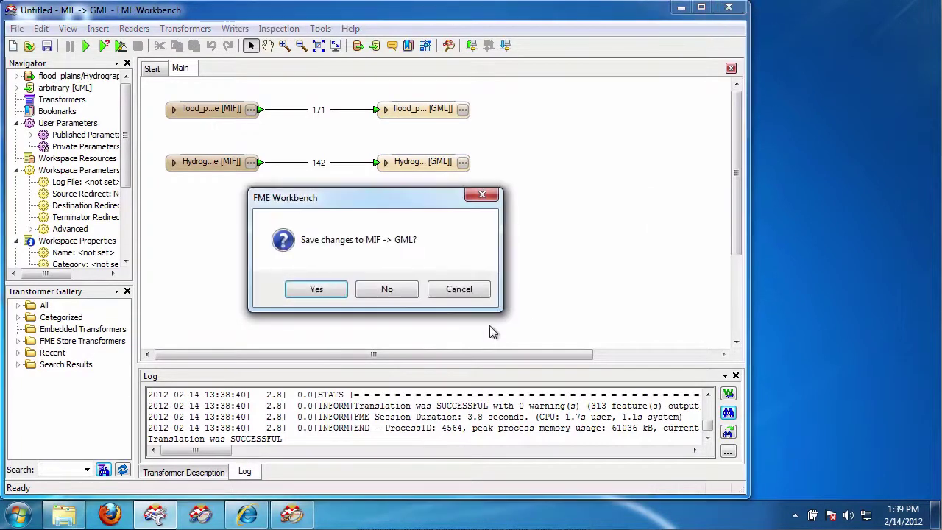
left_click(387, 288)
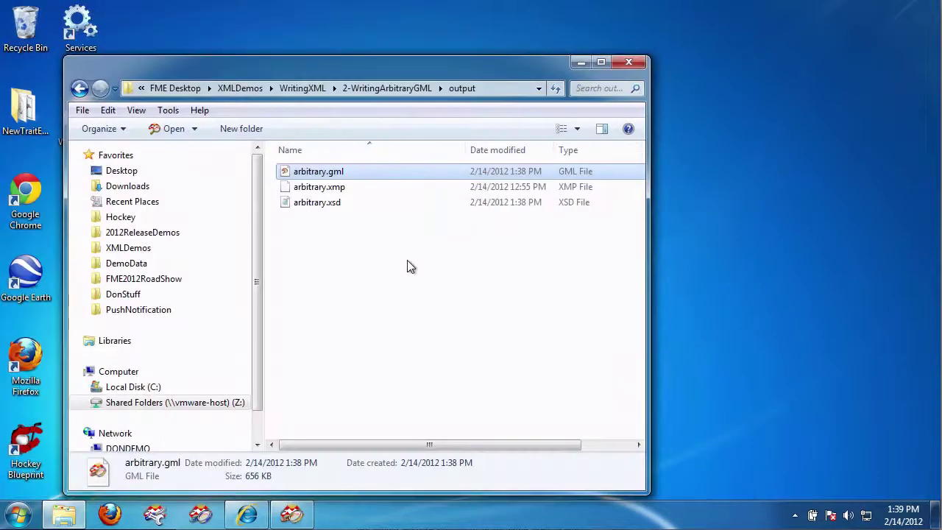
Navigate from 2-WritingArbitraryGML to XMLDemos > WritingXML > 3-XMLGenerationSimple
left_click(385, 87)
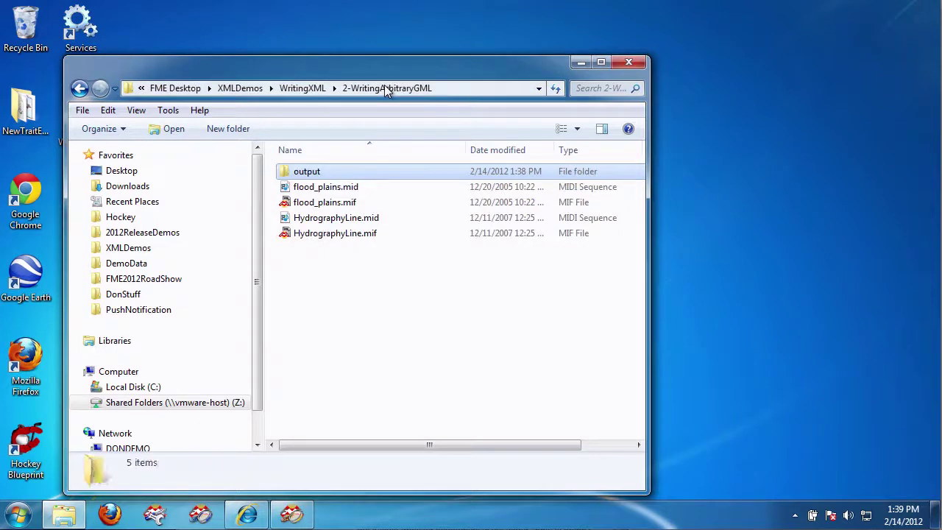
left_click(317, 87)
left_click(317, 87)
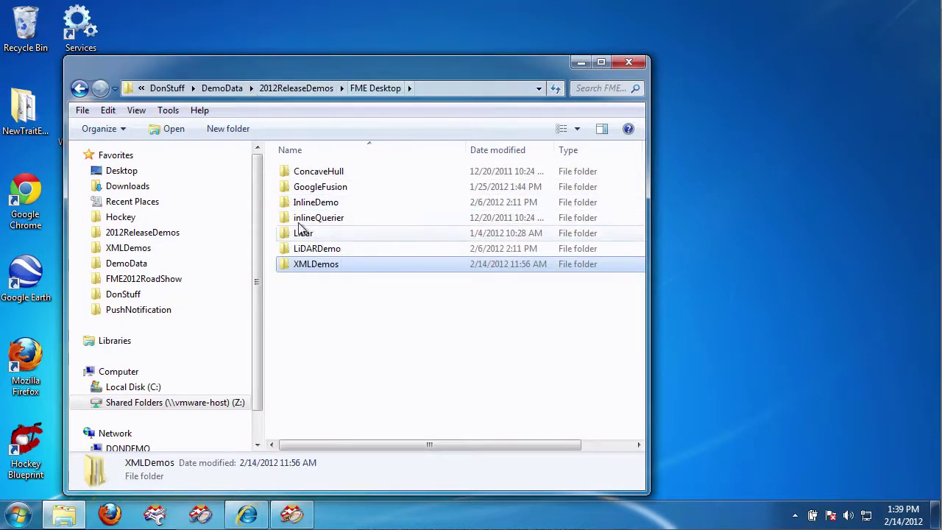
double_click(321, 266)
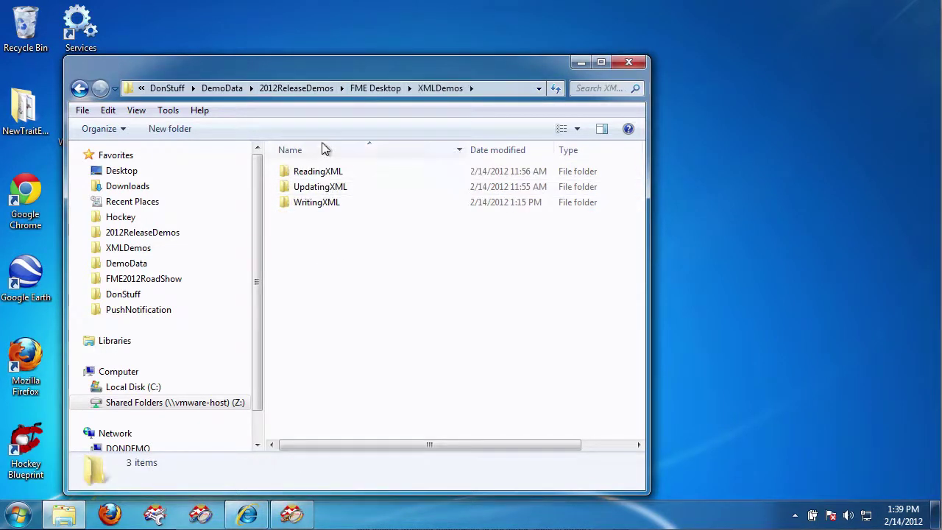
double_click(317, 203)
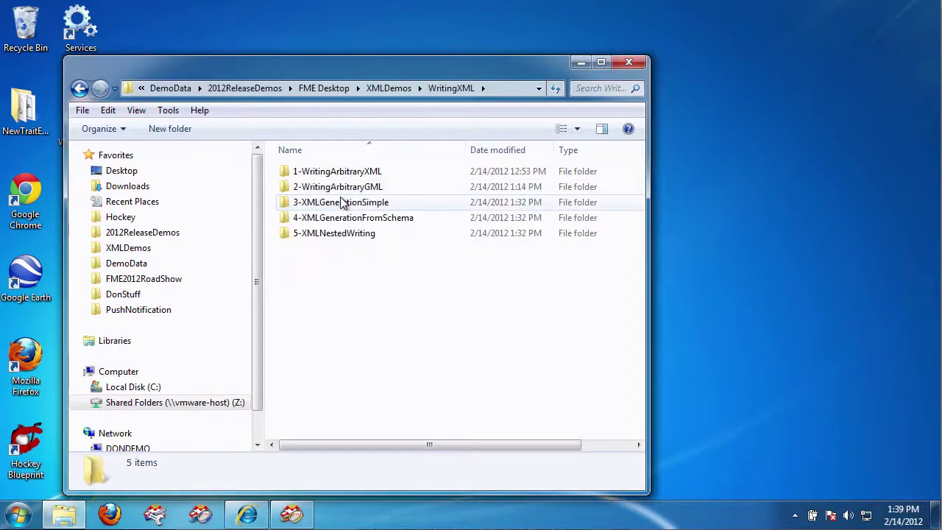
double_click(343, 203)
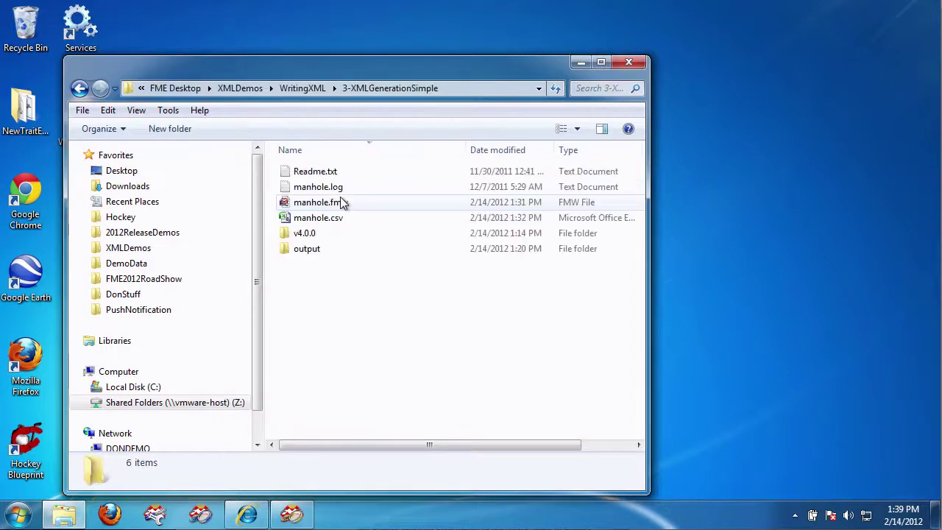
View manhole.csv's header row and two manhole records in Notepad++
right_click(310, 221)
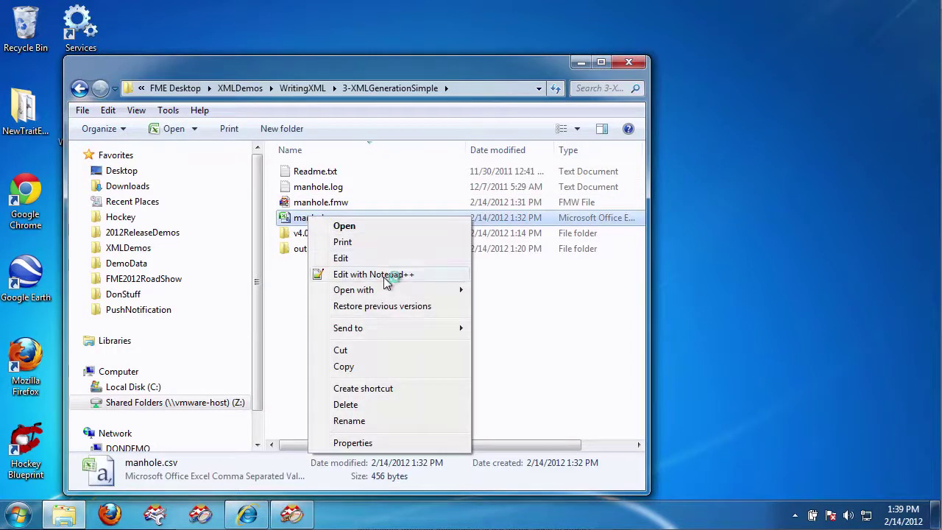
left_click(385, 278)
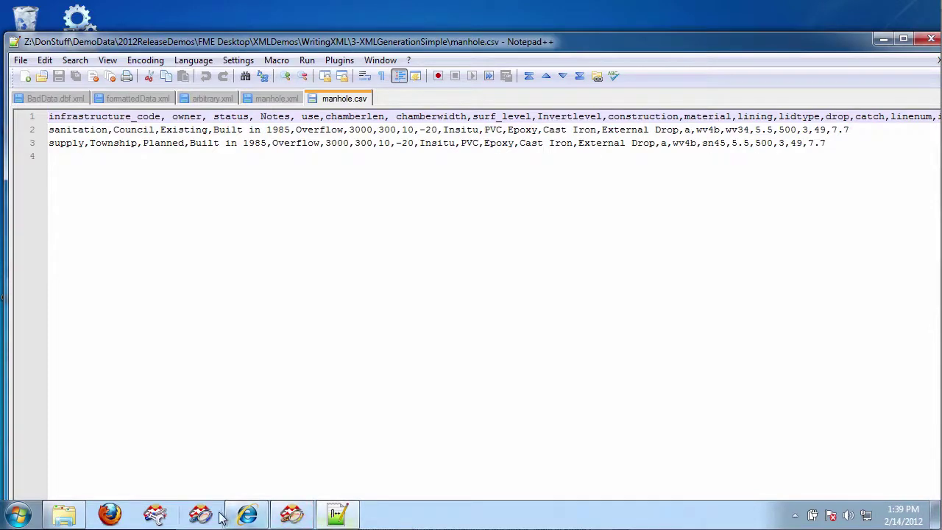
left_click(157, 515)
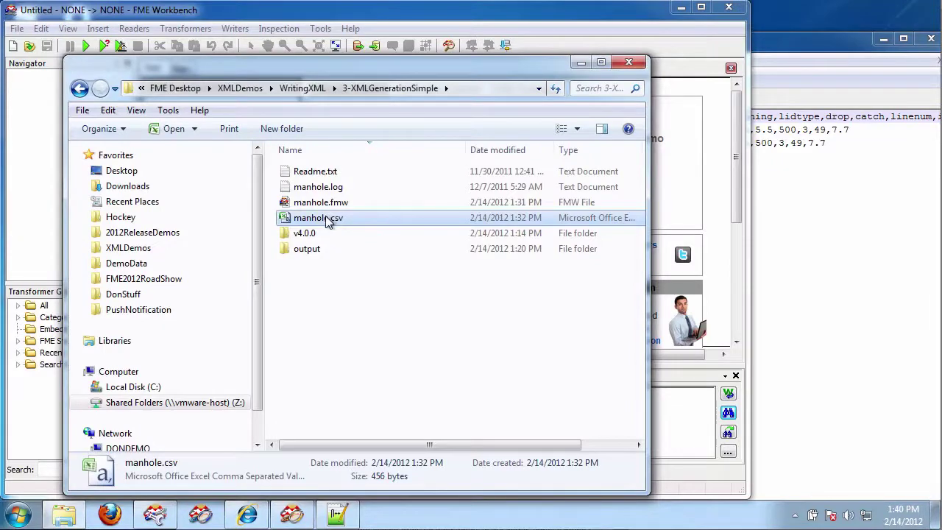
Start a workspace from manhole.csv with a Text File writer to output manhole.xml
right_click(328, 223)
mouse_move(448, 291)
left_click(582, 290)
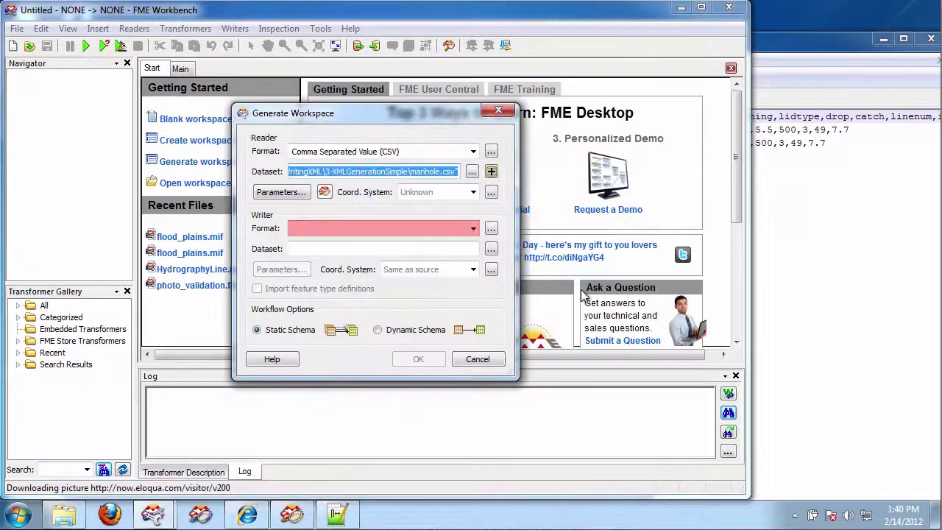
left_click(356, 229)
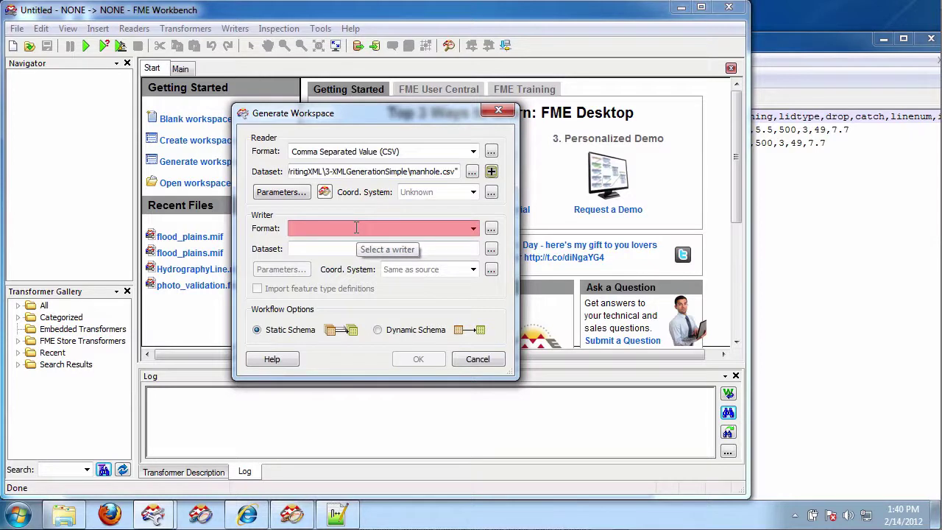
type("text")
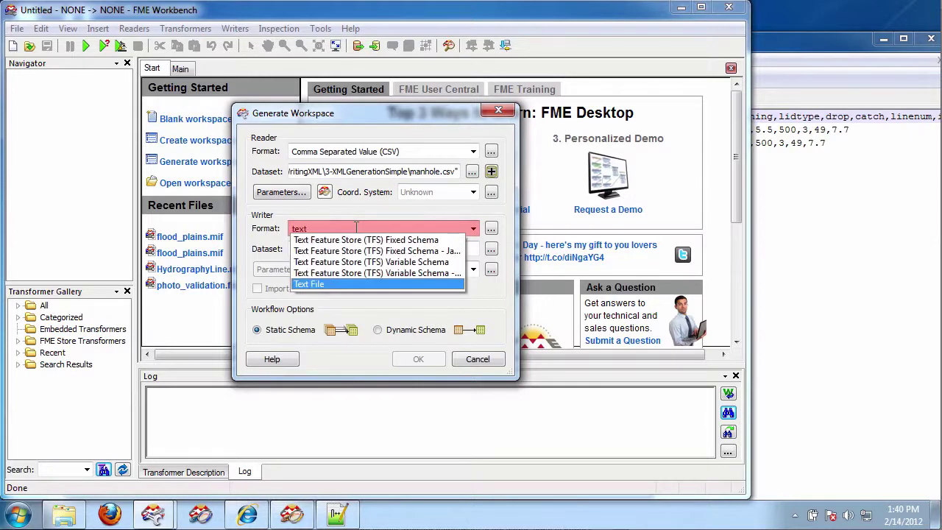
key("Return")
left_click(490, 248)
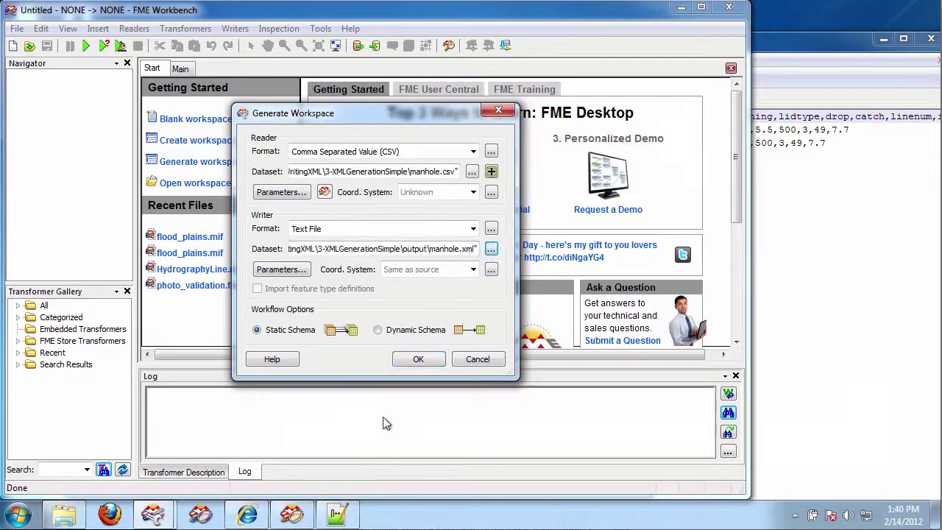
Make the CSV reader treat the first line as field names and generate the workspace
left_click(291, 193)
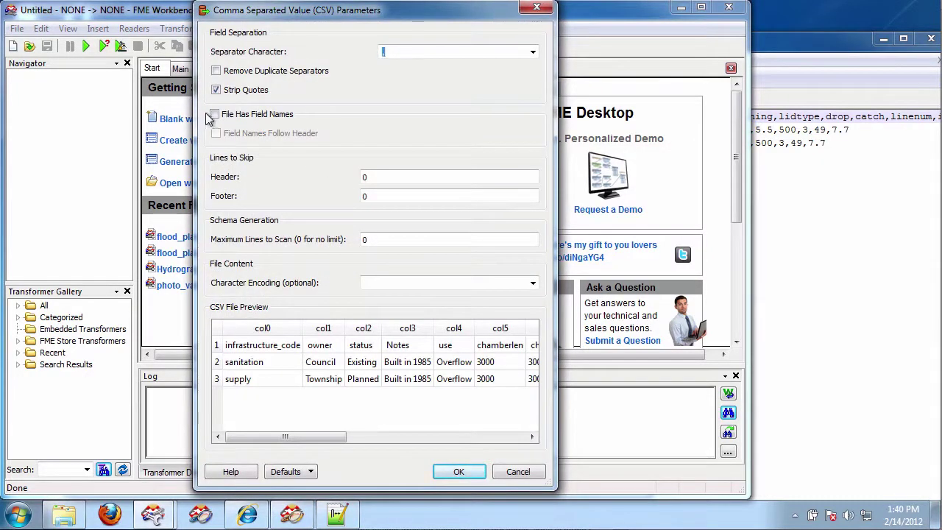
left_click(213, 115)
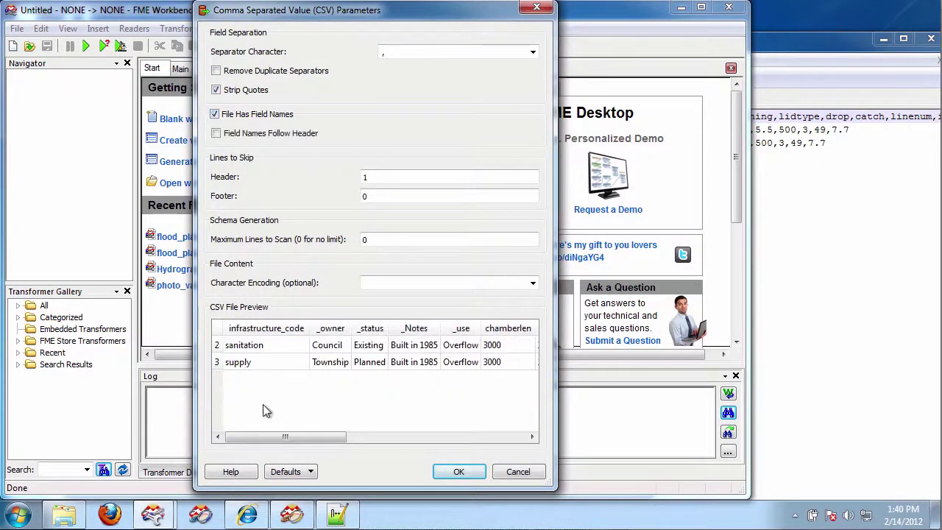
left_click(457, 472)
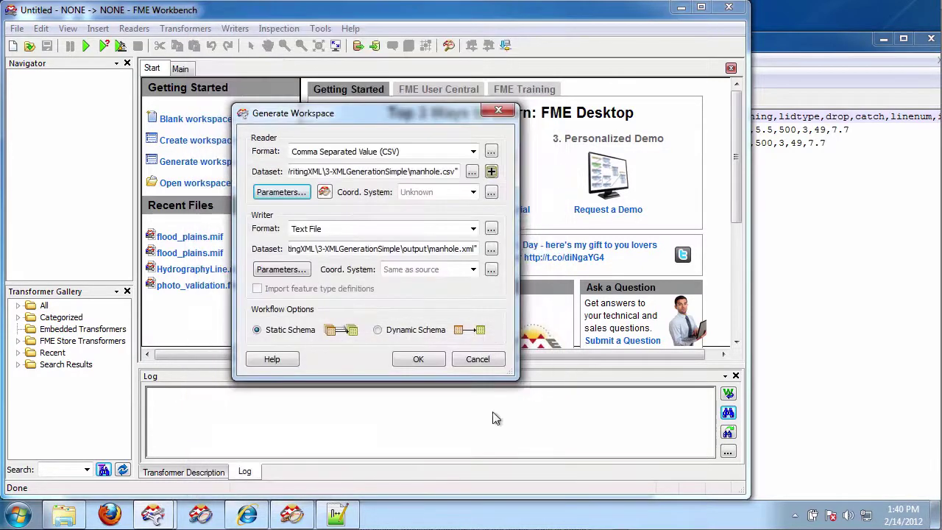
left_click(418, 359)
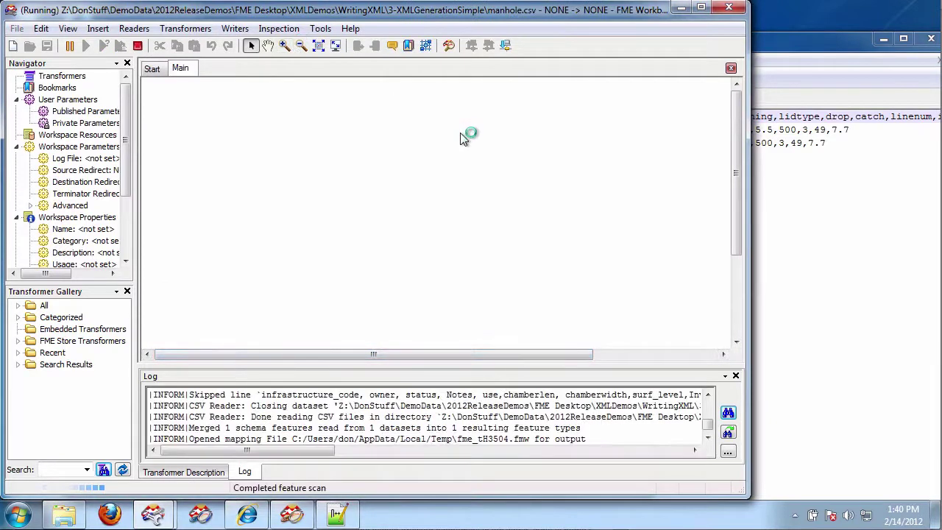
left_click(557, 129)
Add an XMLTemplater via Quick Add after the manhole CSV reader and open its parameters
left_click_drag(557, 129, 583, 116)
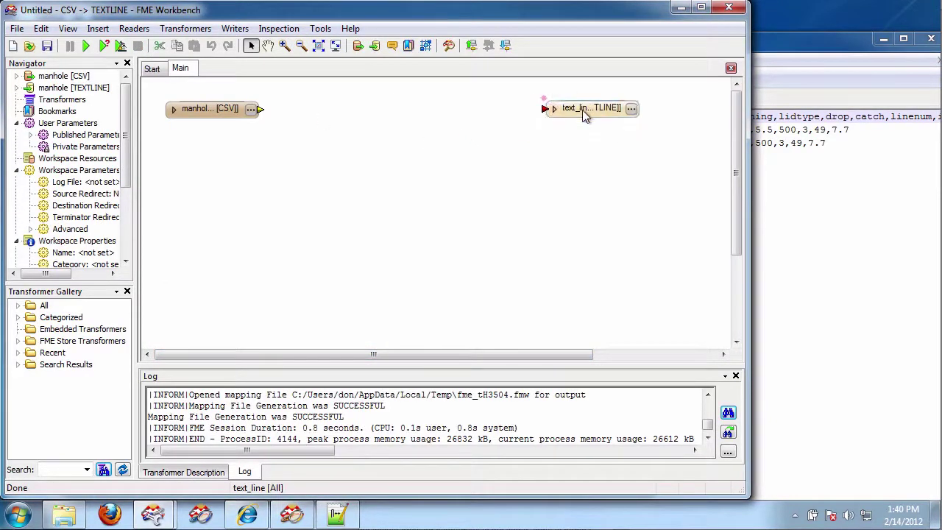
left_click(198, 108)
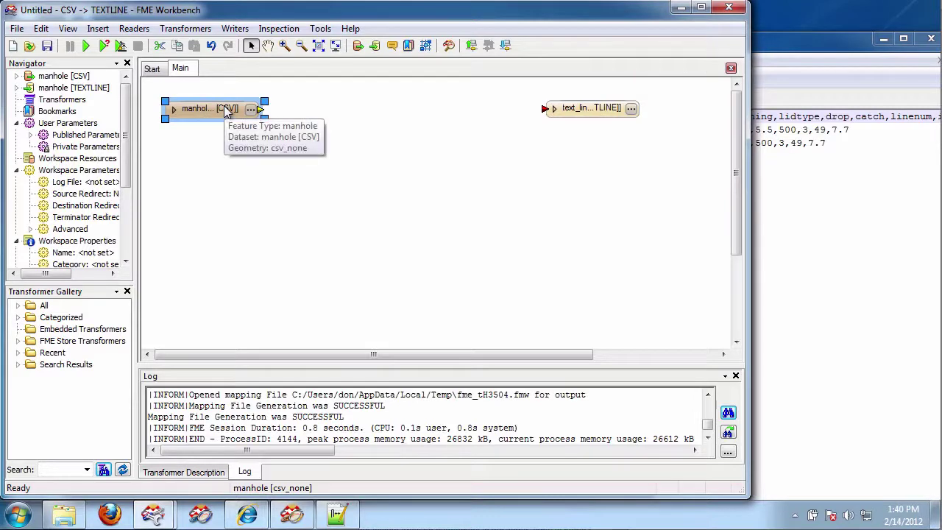
type("xml")
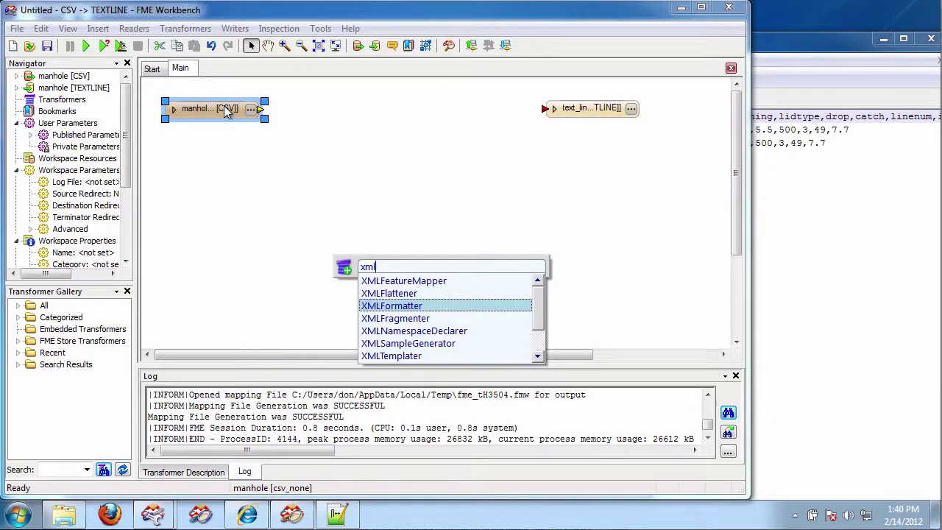
key("Down")
key("Down")
key("Down")
key("Down")
key("Return")
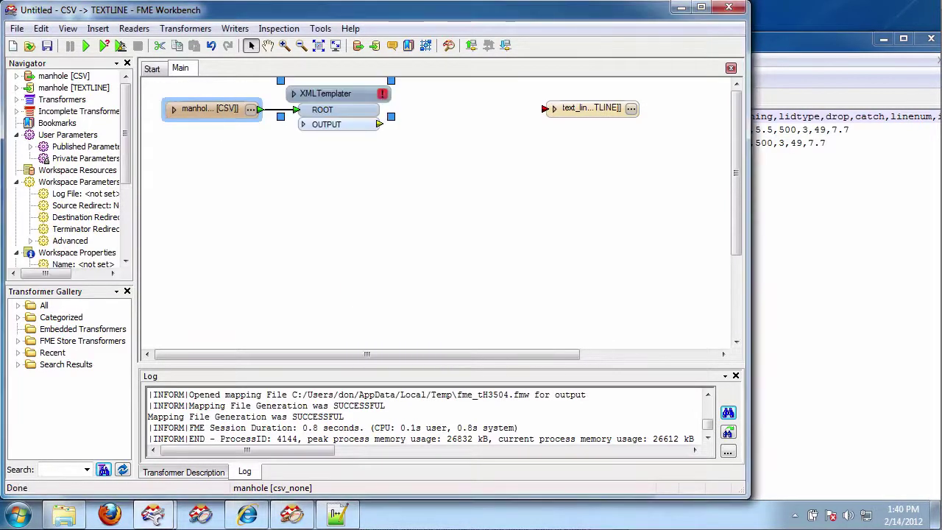
left_click(355, 100)
left_click_drag(355, 100, 376, 127)
left_click(404, 122)
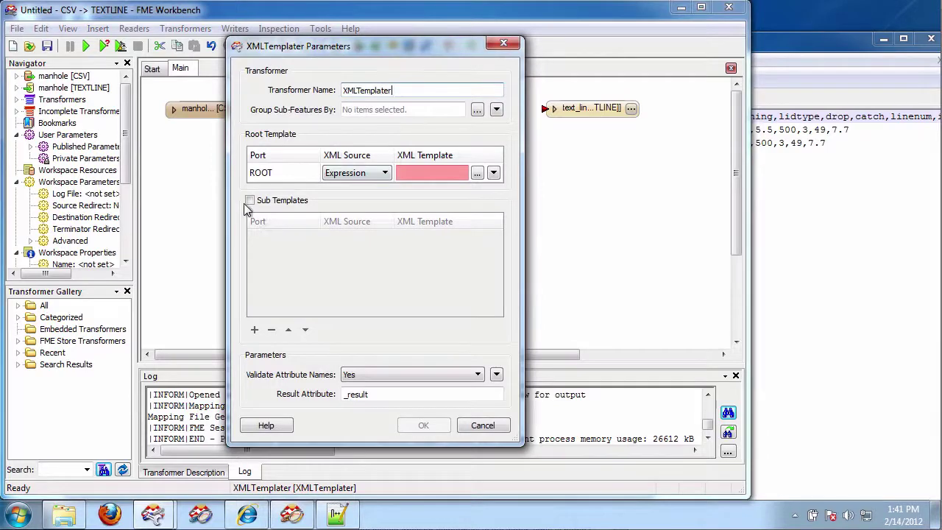
Set the ROOT template expression to an empty Manholes opening and closing tag pair
left_click(478, 173)
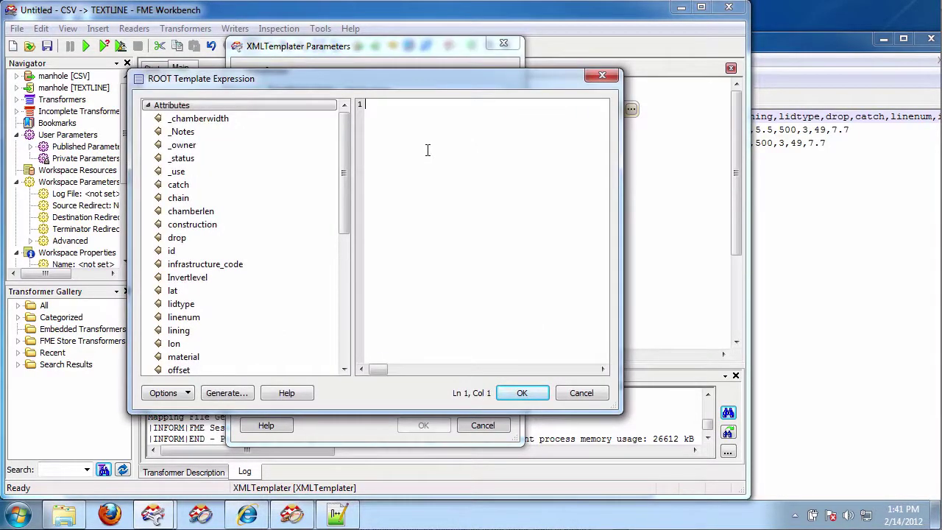
type("<manholes")
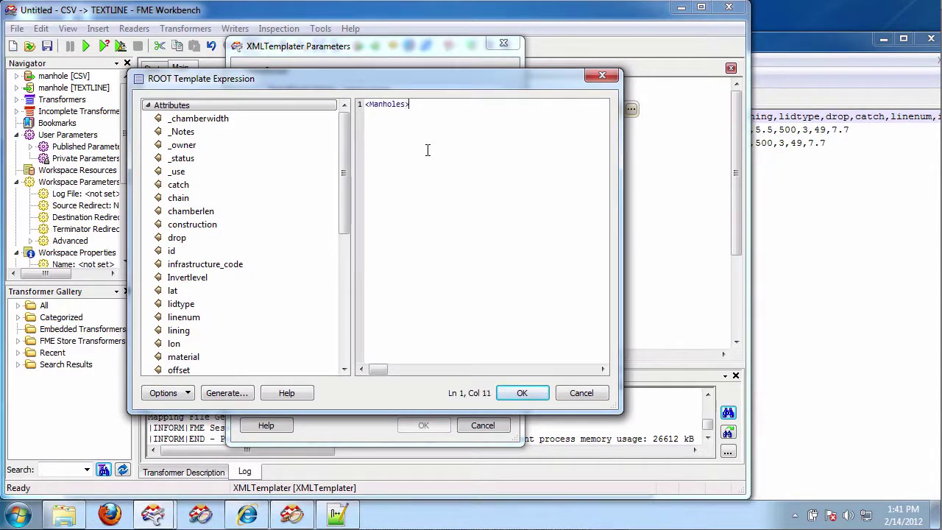
type(">")
key("Return")
type("</Manholes")
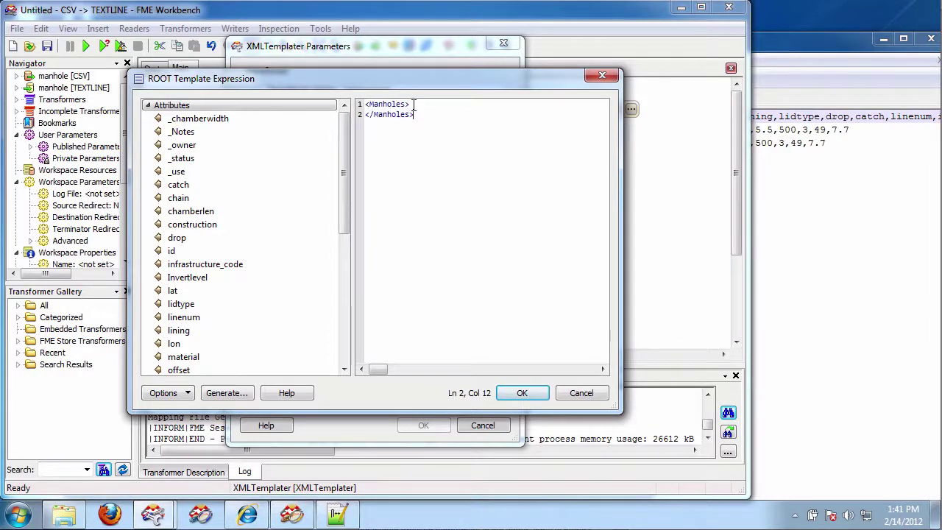
left_click(521, 394)
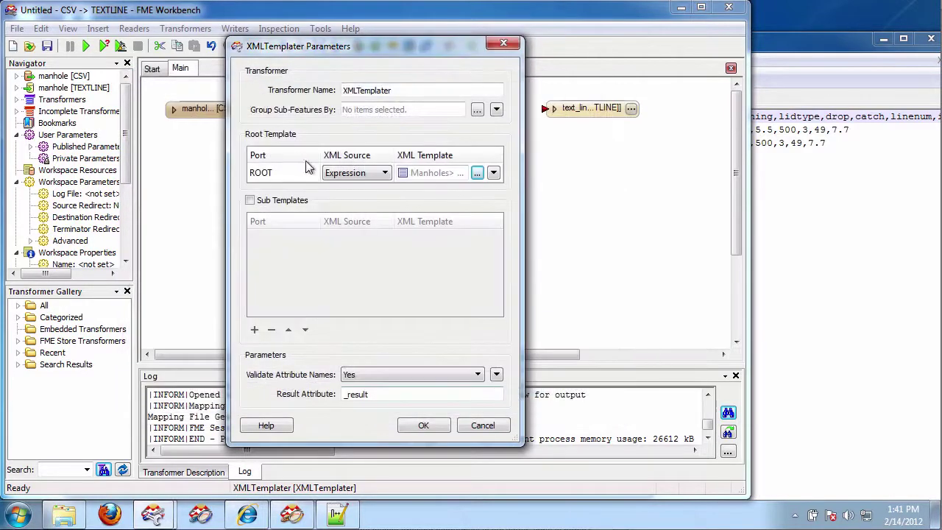
Enable sub templates and add a new sub template with port name MANHOLE
left_click(250, 200)
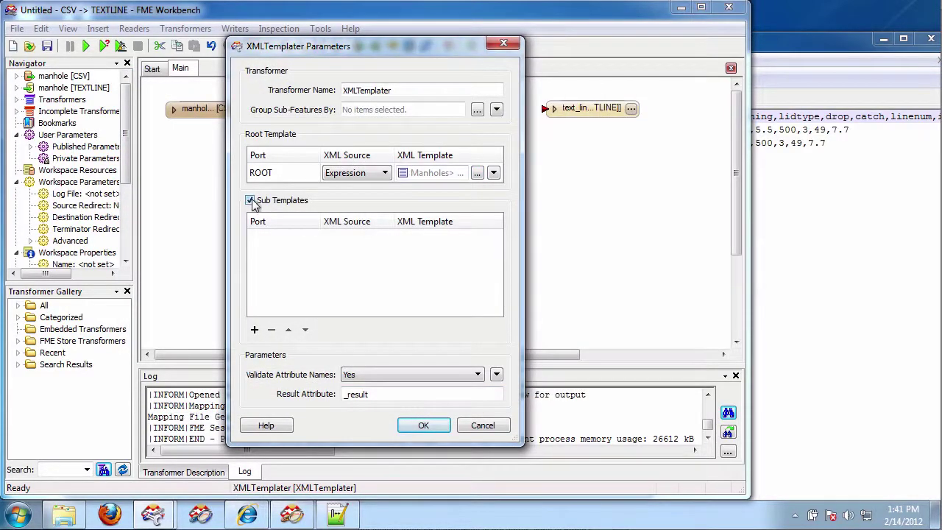
left_click(254, 329)
left_click(270, 241)
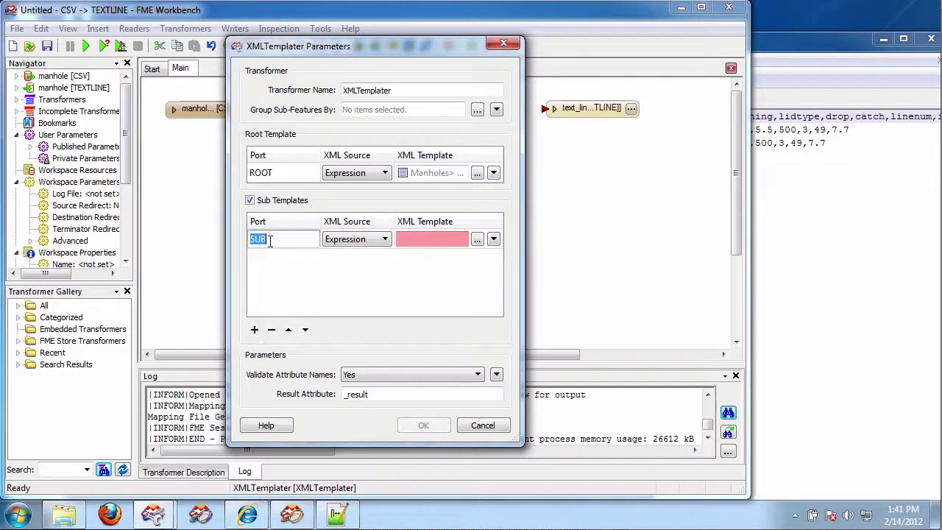
type("manhole")
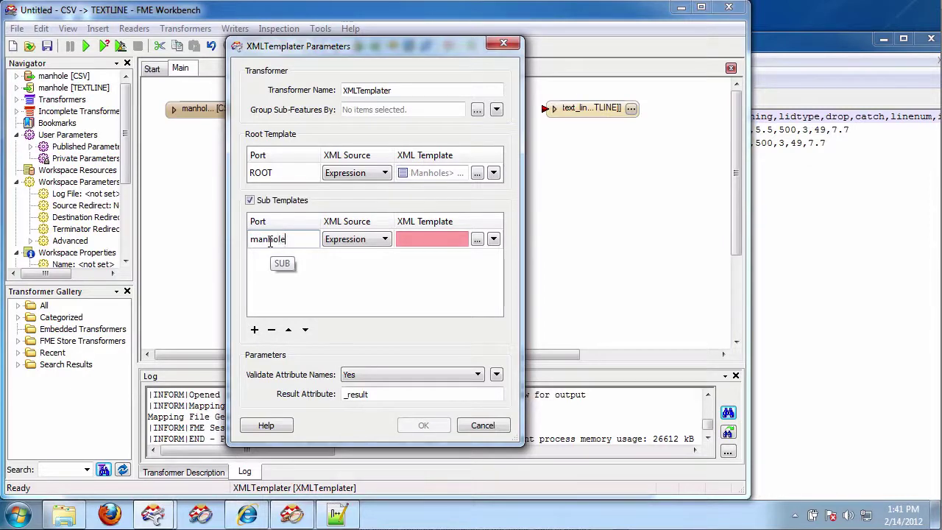
left_click(477, 240)
left_click(477, 240)
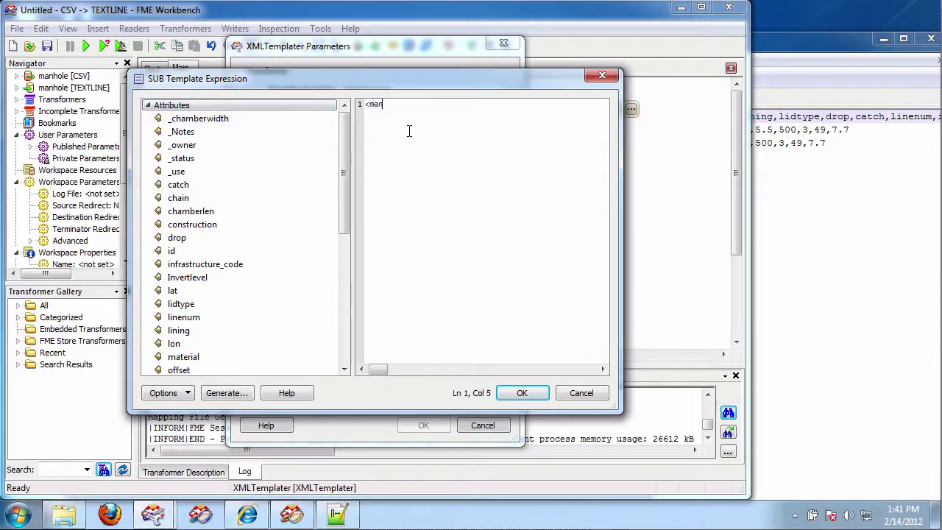
Write the <Manhole> and </Manhole> tags with an empty line between them
type("<m")
key("BackSpace")
type("Manhole>")
key("Return")
type("</Manhole>")
key("Up")
key("Return")
Add id, status and owner element tag pairs inside the Manhole element
type("<id>")
key("Return")
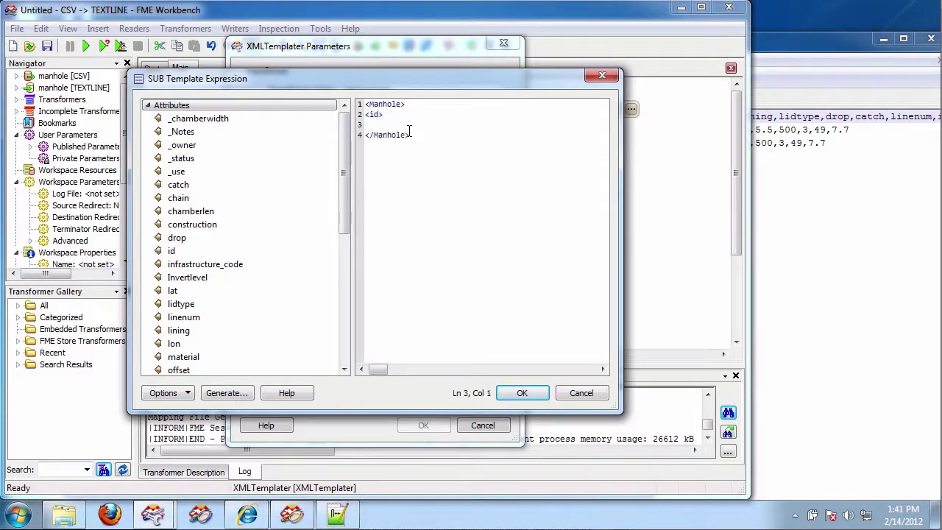
type("</id>")
key("Return")
type("<")
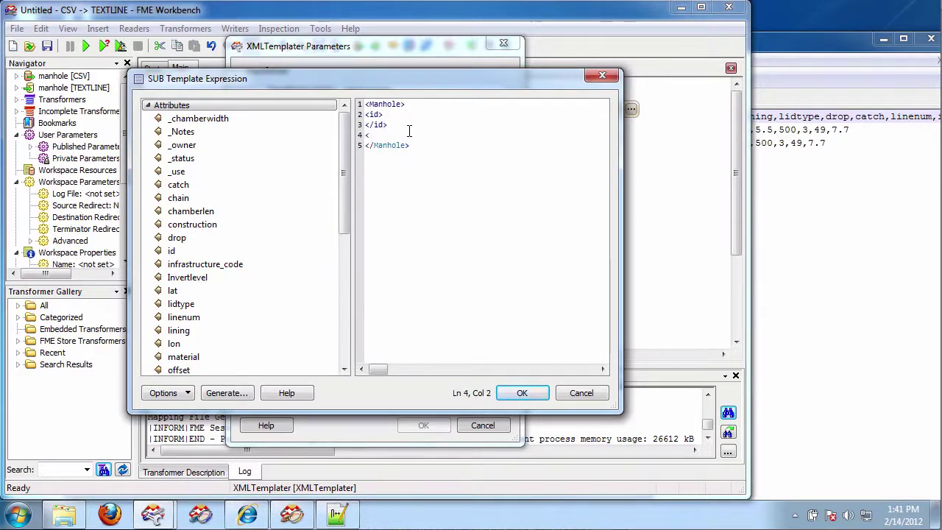
type("status>")
key("Return")
type("</status>")
key("Return")
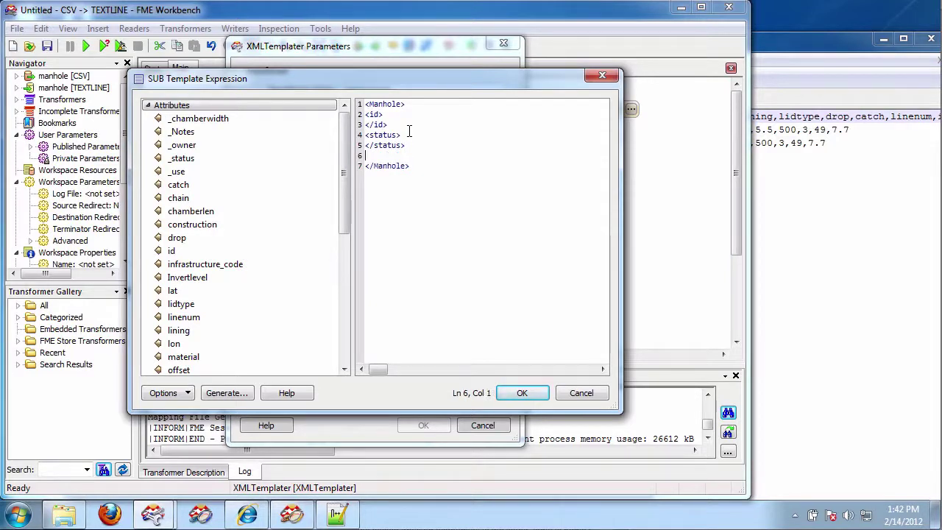
type("<owner>")
key("Return")
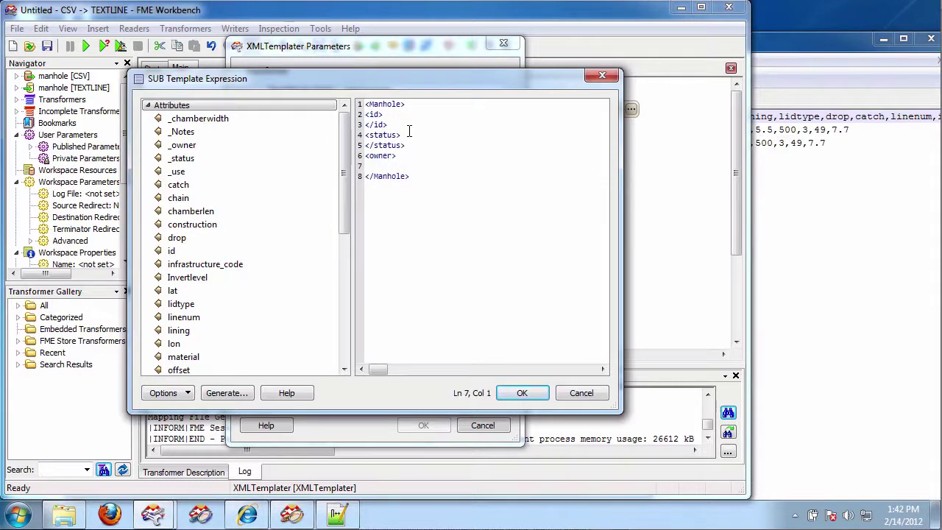
type("</owner>")
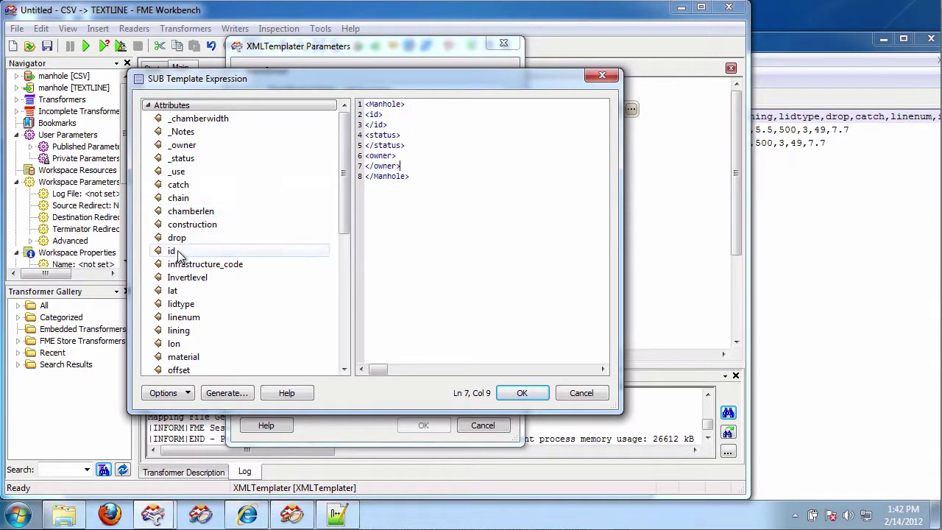
Insert the id, _status and _owner attribute values into their elements, each on its own line
left_click_drag(177, 250, 412, 118)
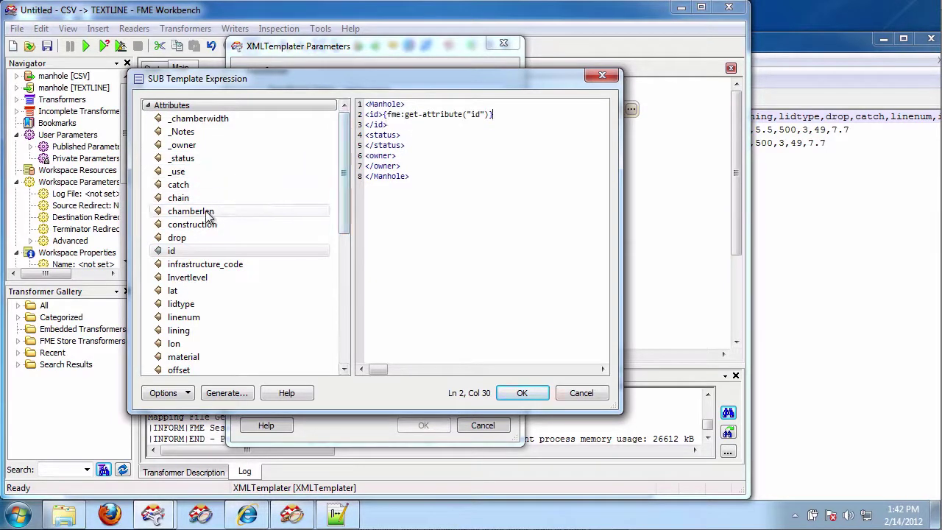
left_click_drag(184, 159, 447, 136)
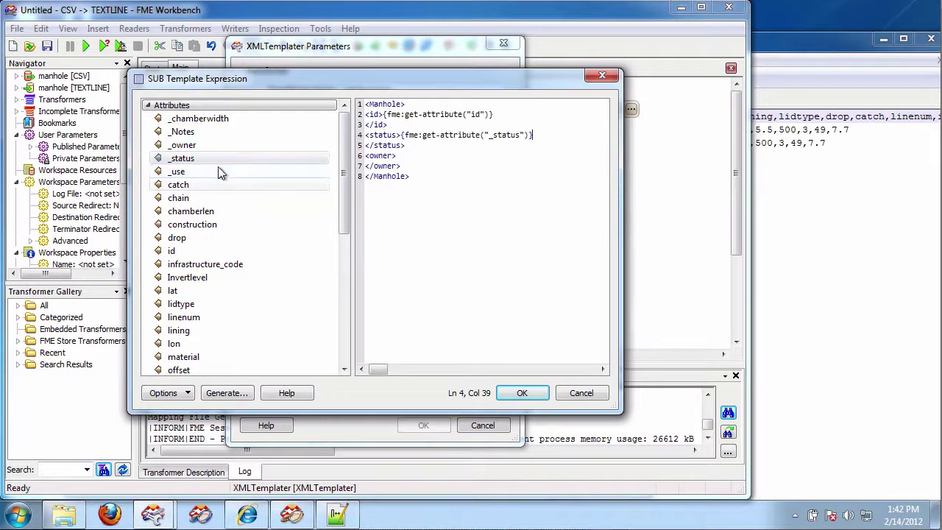
left_click_drag(184, 145, 444, 159)
left_click(419, 115)
key("Left")
key("Left")
key("Left")
key("Return")
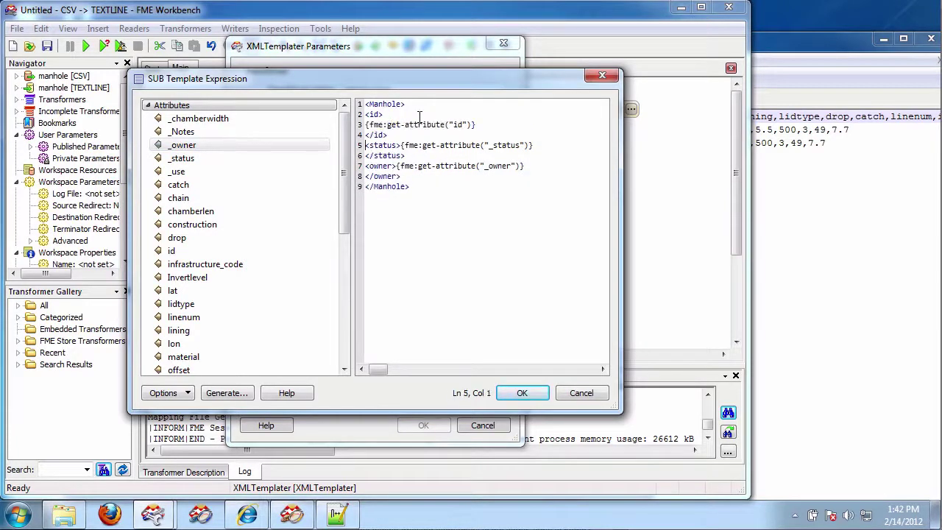
key("Return")
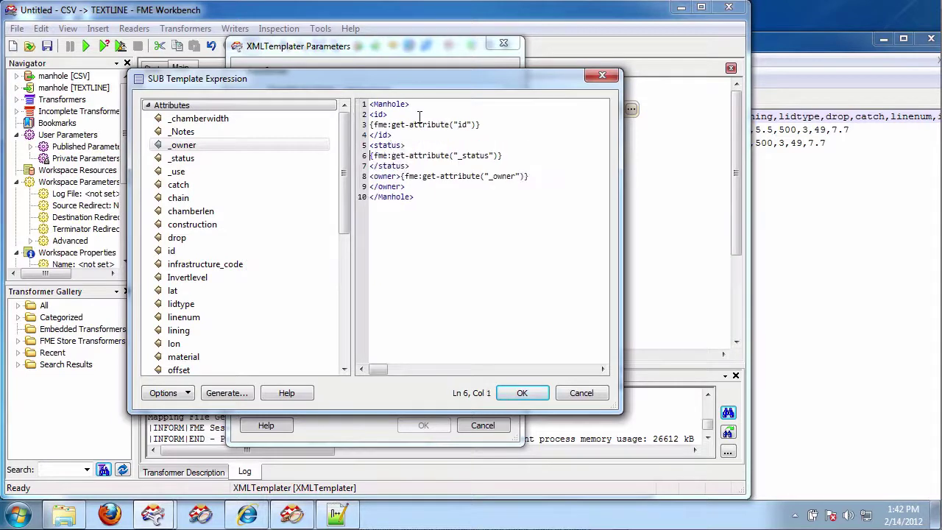
key("Down")
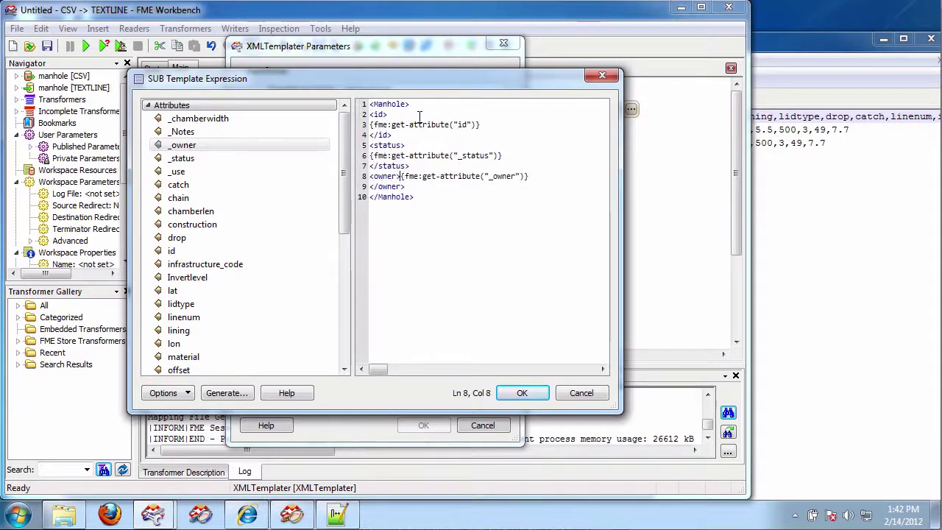
key("Return")
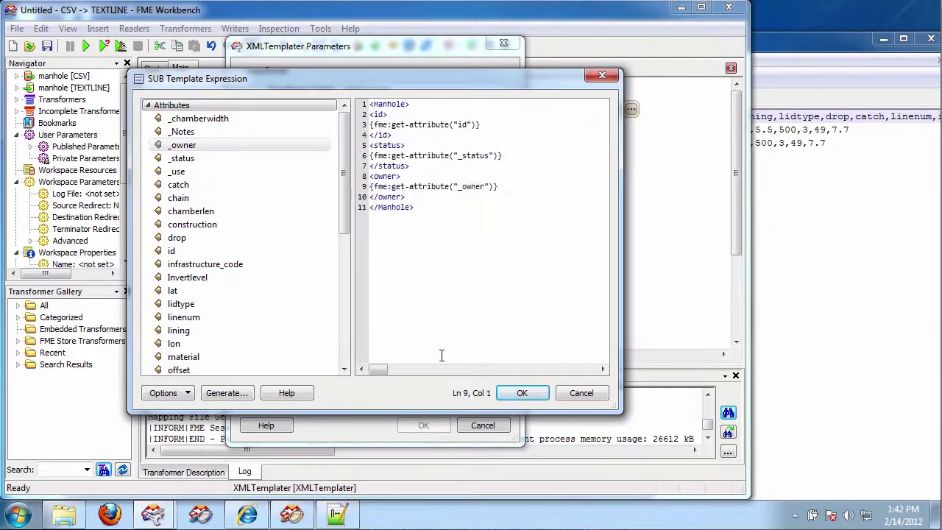
Place {fme:process-features("MANHOLE")} on its own line inside the root Manholes element
left_click(522, 393)
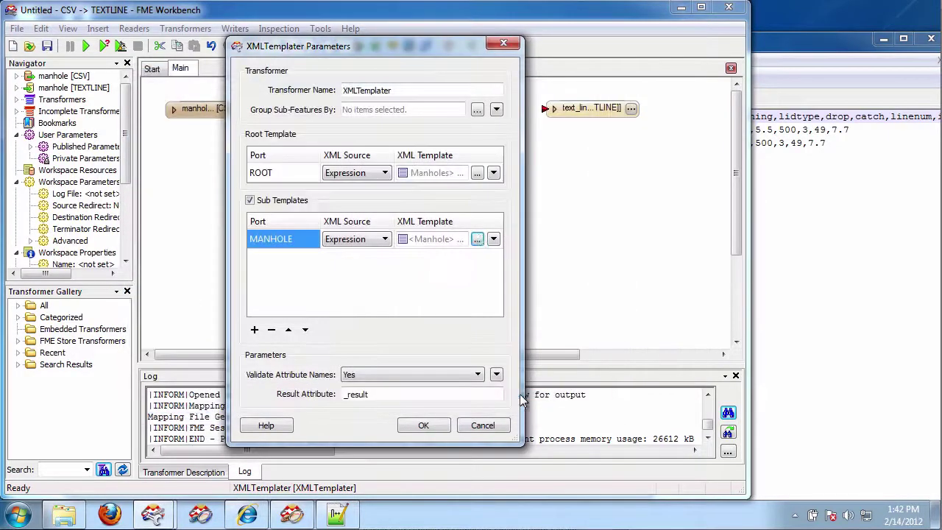
left_click(478, 173)
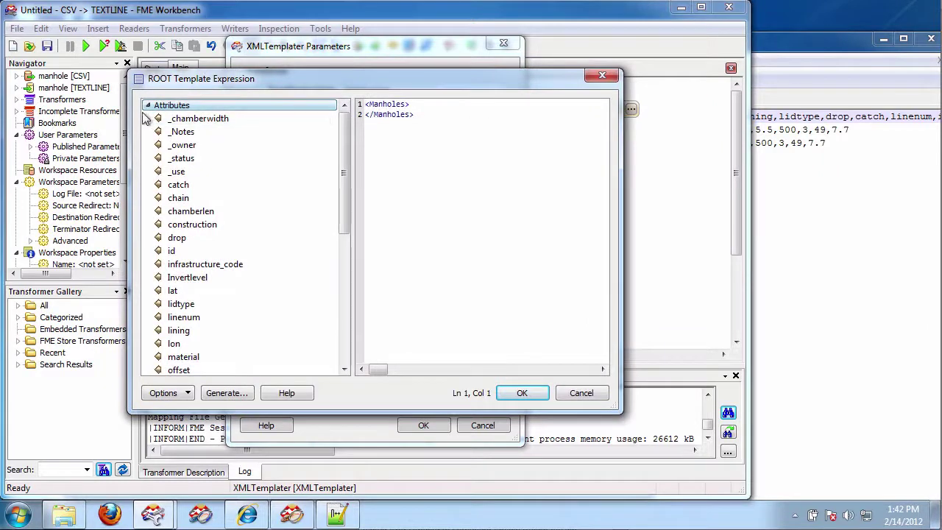
left_click(147, 105)
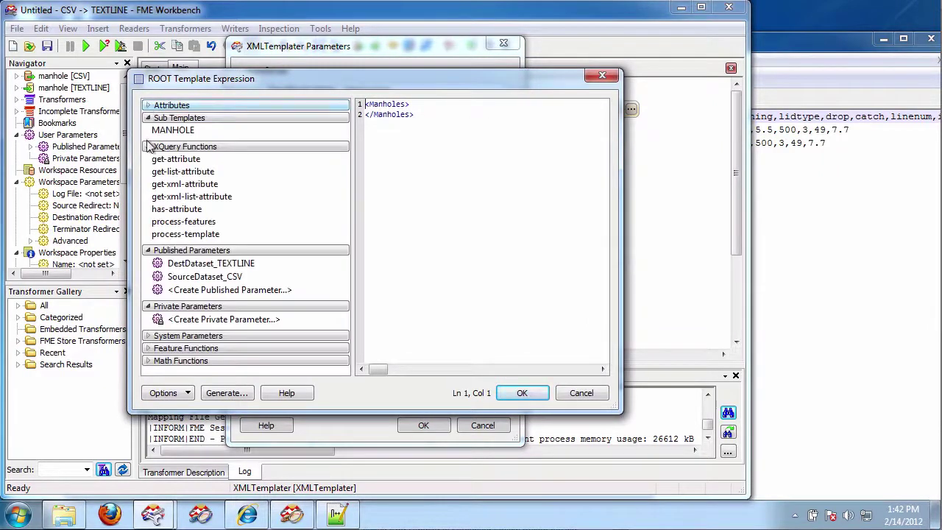
left_click_drag(170, 130, 435, 107)
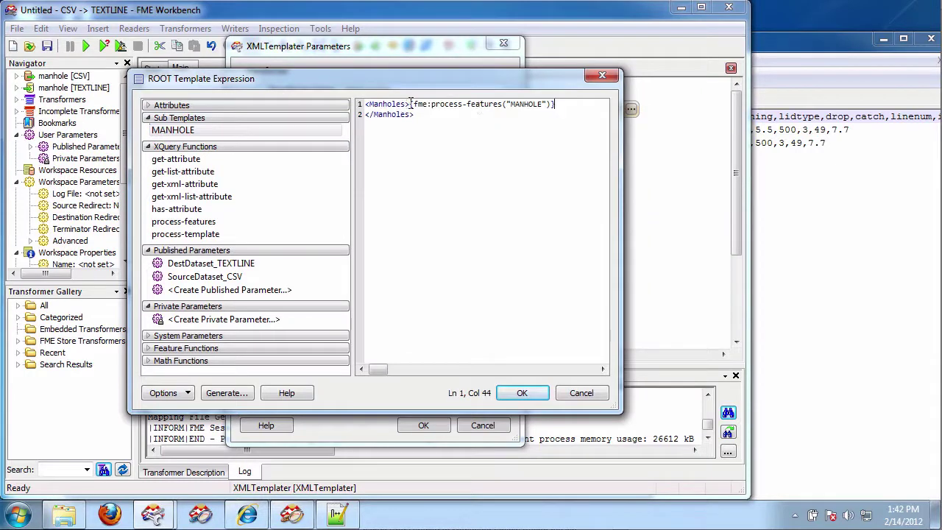
left_click(410, 104)
key("Return")
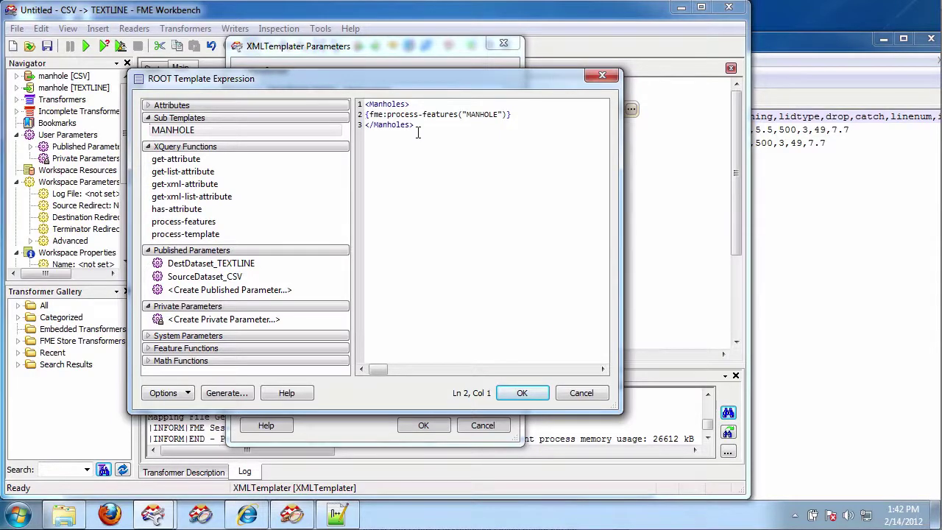
left_click(522, 397)
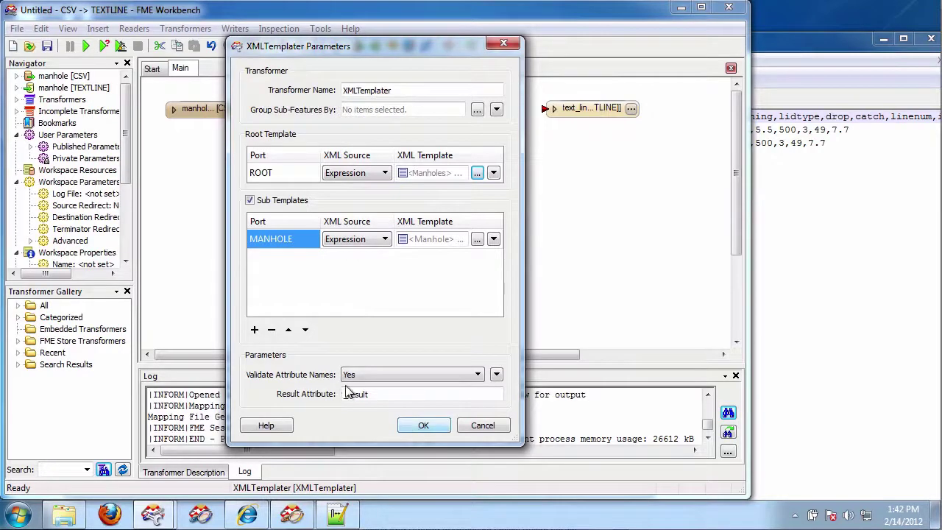
Reconnect the manhole CSV reader from the ROOT port to the MANHOLE port
left_click(424, 428)
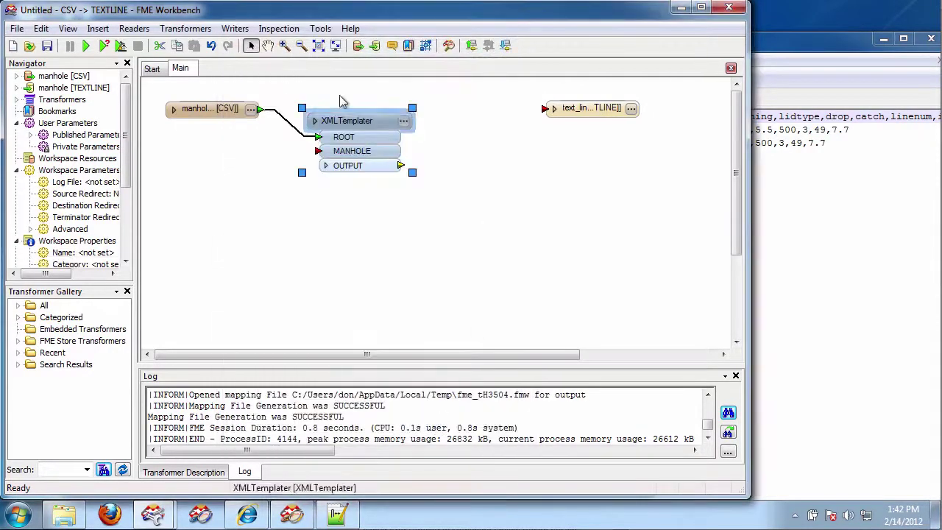
mouse_move(316, 137)
left_mouse_down()
mouse_move(301, 134)
mouse_move(305, 151)
mouse_move(316, 151)
left_mouse_up()
left_click_drag(221, 114, 216, 166)
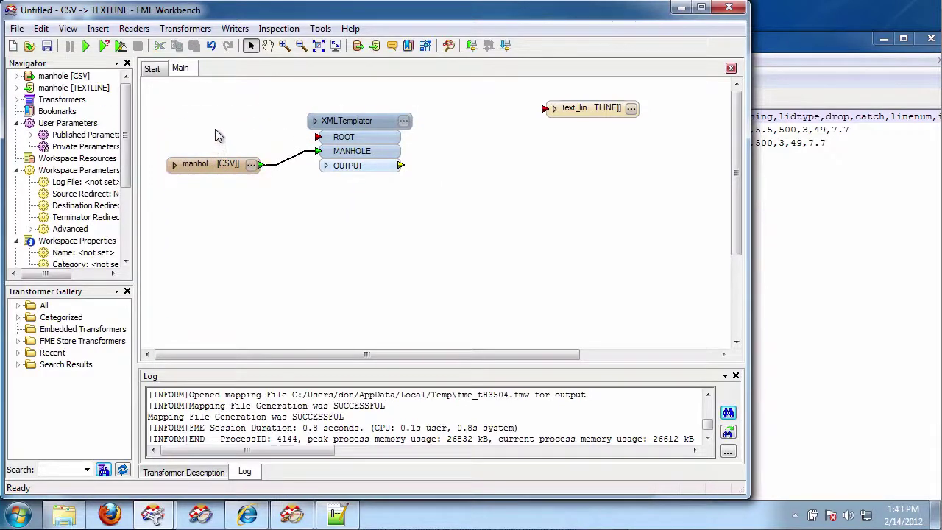
Add a Creator above the CSV reader and connect it to the XMLTemplater's ROOT port
type("creator")
key("Return")
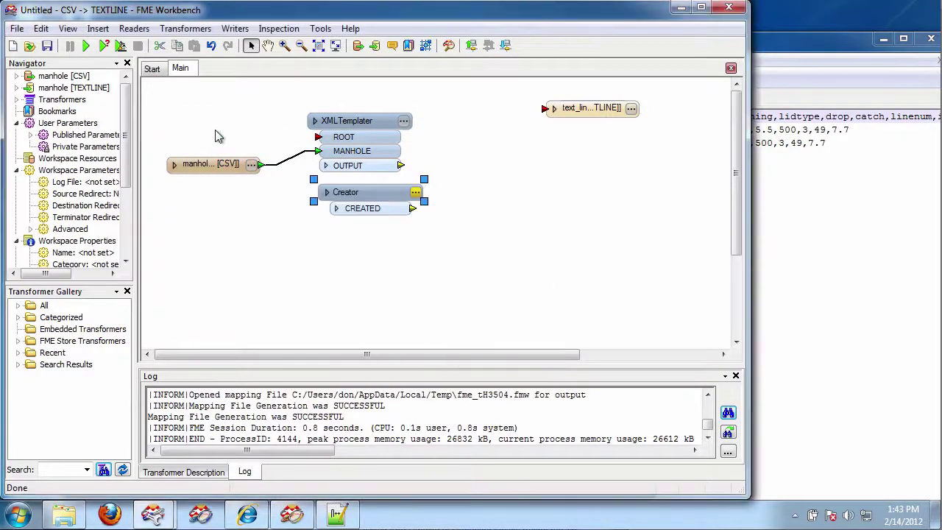
left_click_drag(346, 193, 196, 109)
left_click_drag(262, 124, 358, 109)
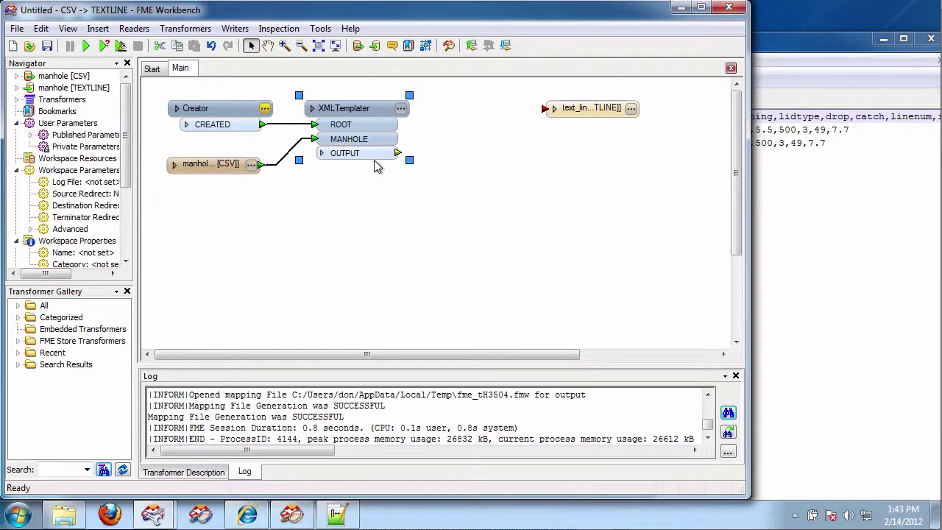
Add an XMLValidator after the XMLTemplater and set its XML text attribute to _result
type("xml")
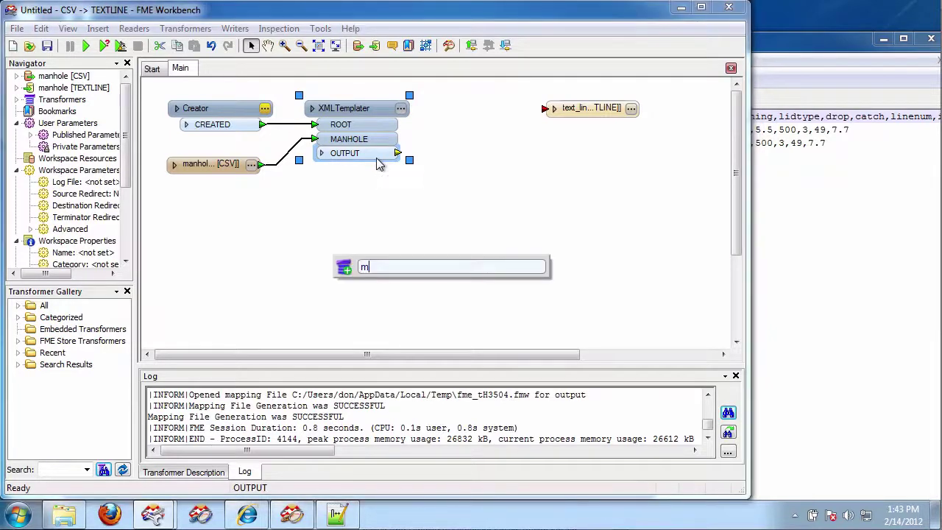
type("v")
key("Return")
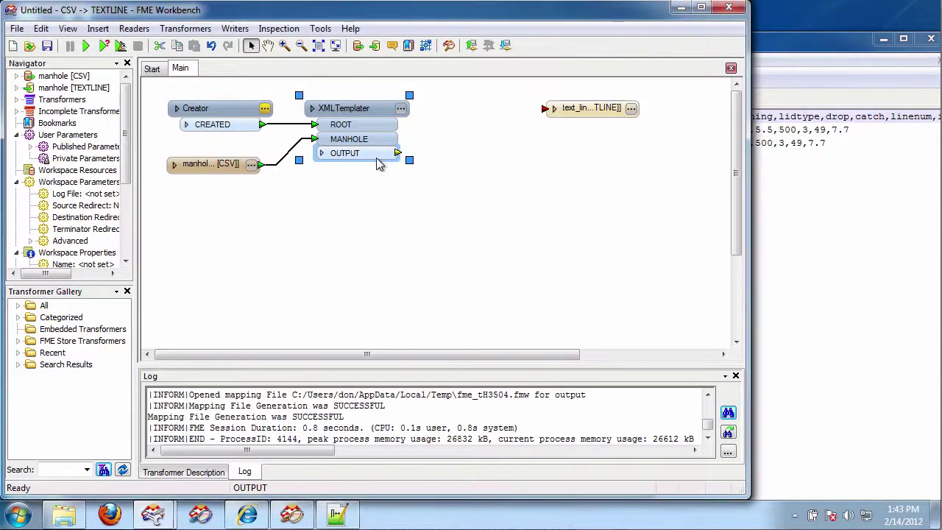
left_click(520, 137)
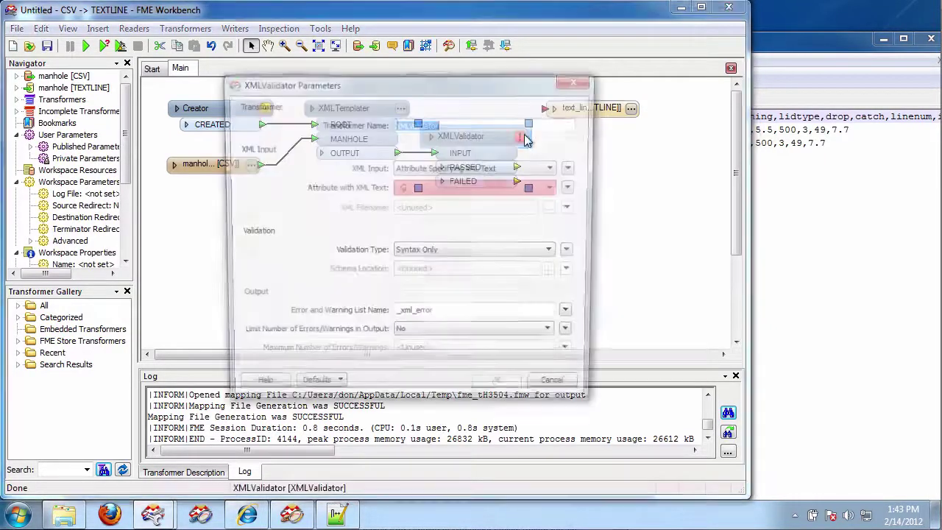
left_click(555, 189)
scroll(553, 294, "down", 2)
left_click_drag(555, 294, 555, 250)
left_click(463, 214)
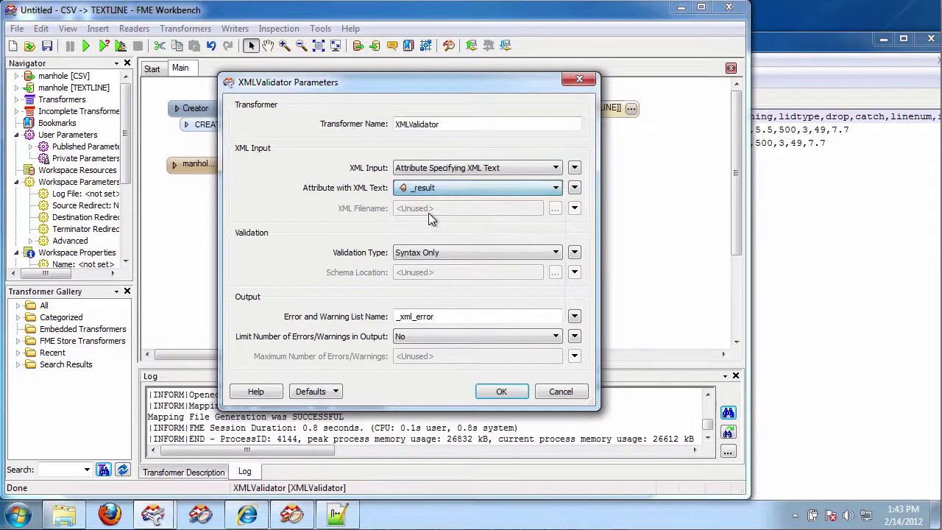
left_click(511, 396)
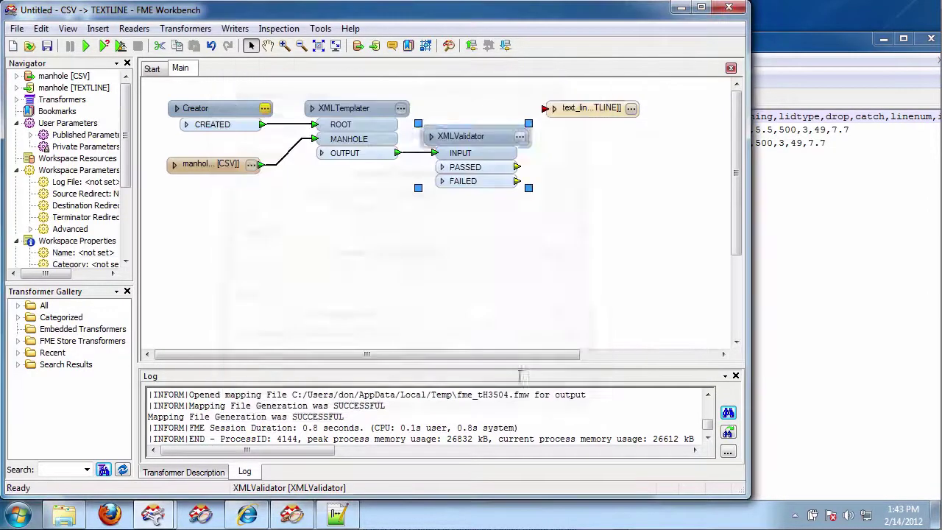
Add an XMLFormatter on the XMLValidator's PASSED output, link it to text_line, and arrange both
left_click_drag(466, 188, 466, 186)
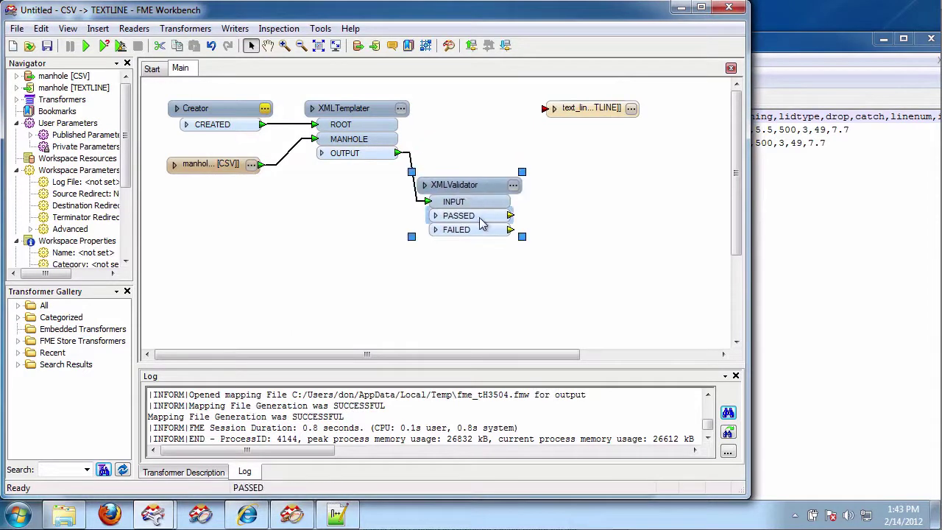
type("xmlf")
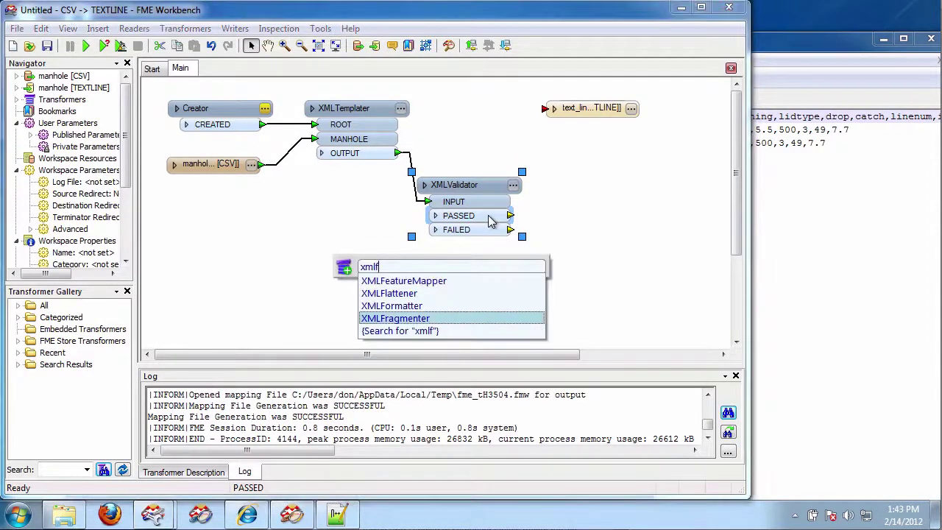
key("Return")
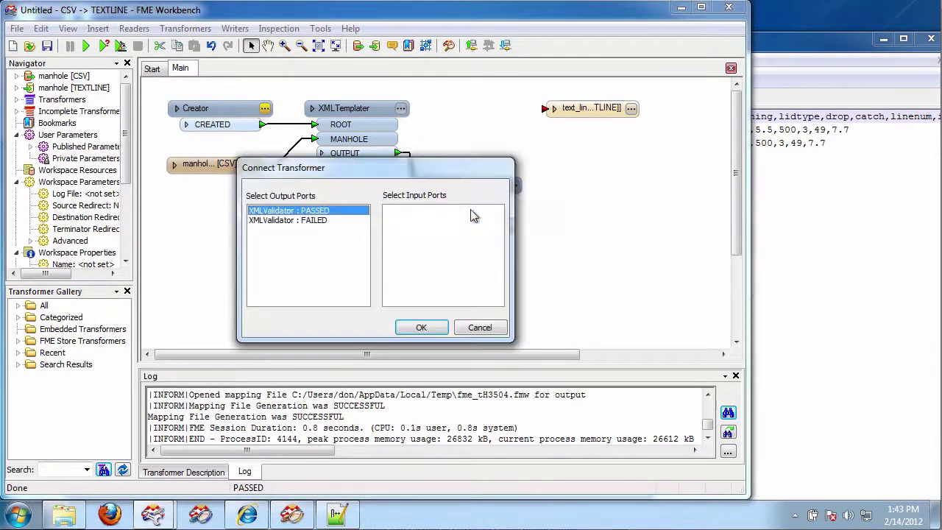
left_click(417, 328)
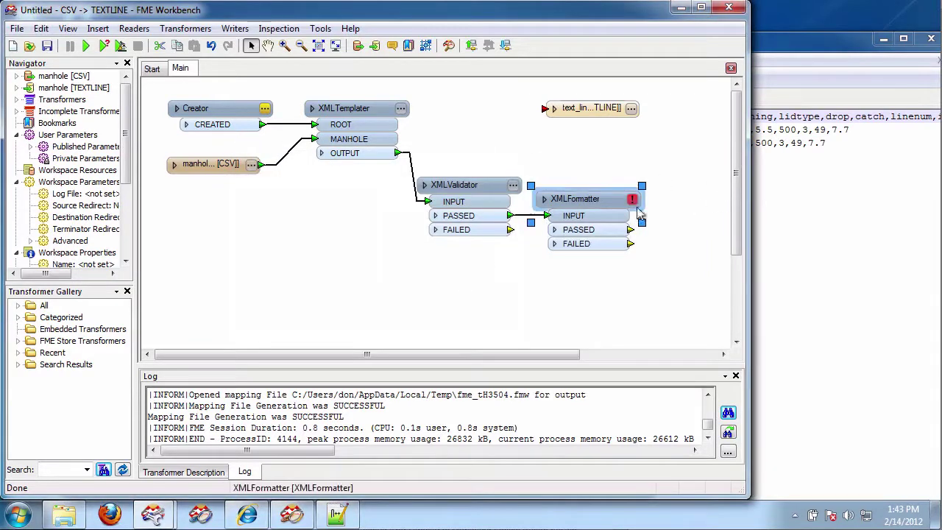
left_click_drag(635, 231, 547, 109)
left_click_drag(476, 196, 352, 210)
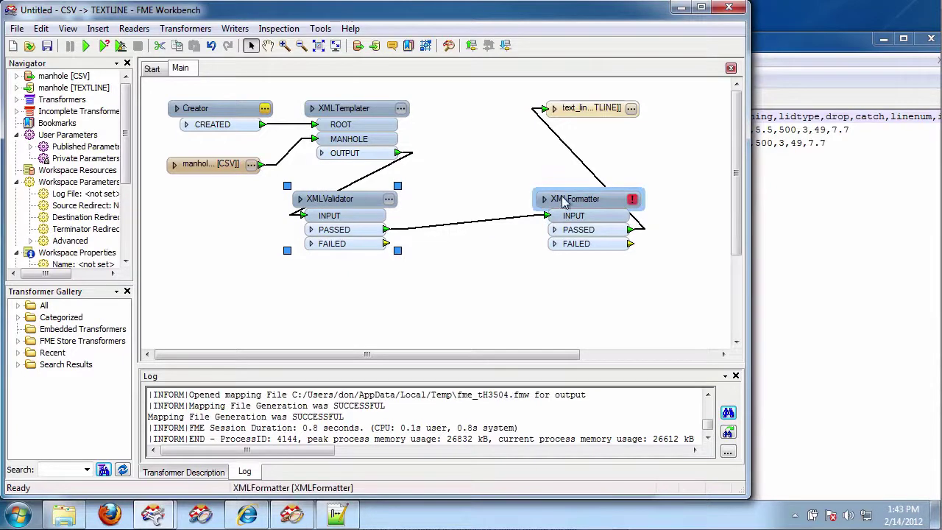
left_click_drag(563, 202, 463, 205)
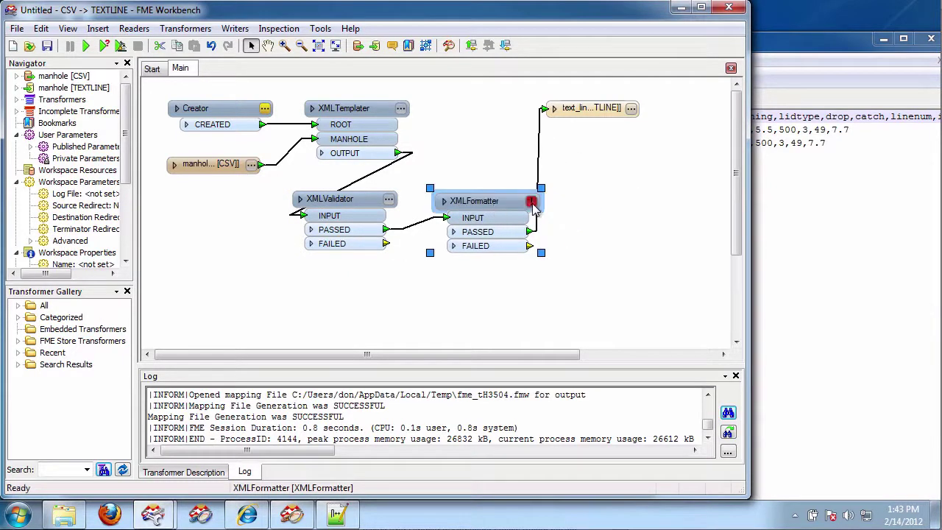
Set the XMLFormatter's Attribute Specifying XML Text input to _result
left_click(532, 203)
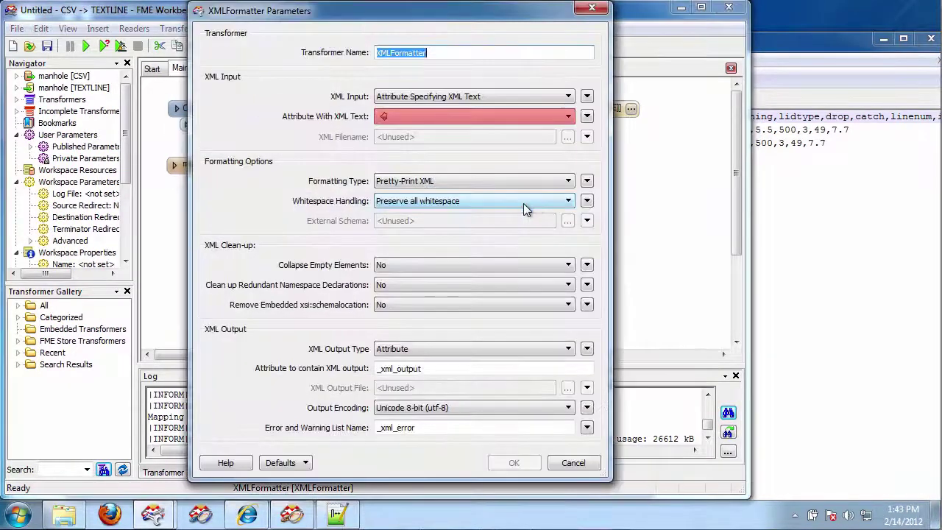
left_click(547, 99)
left_click(556, 106)
left_click(568, 118)
left_click_drag(568, 140, 569, 160)
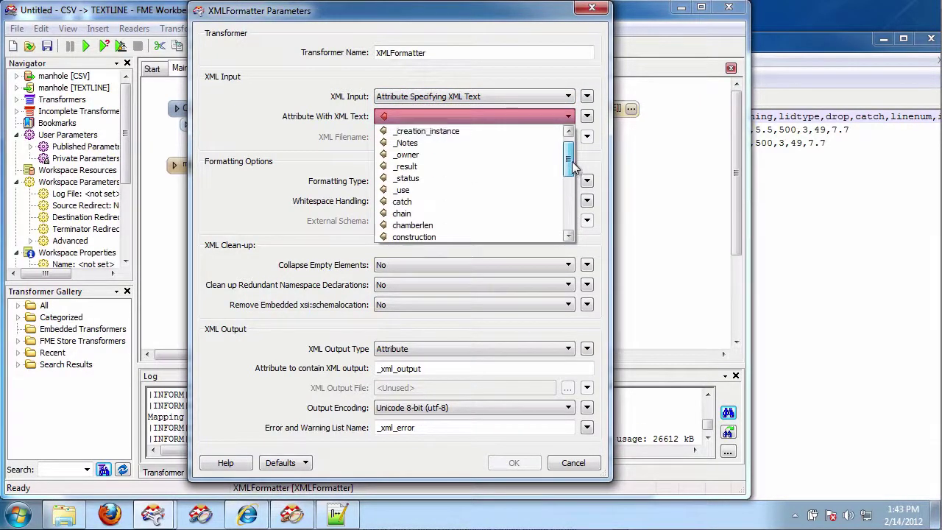
left_click(488, 168)
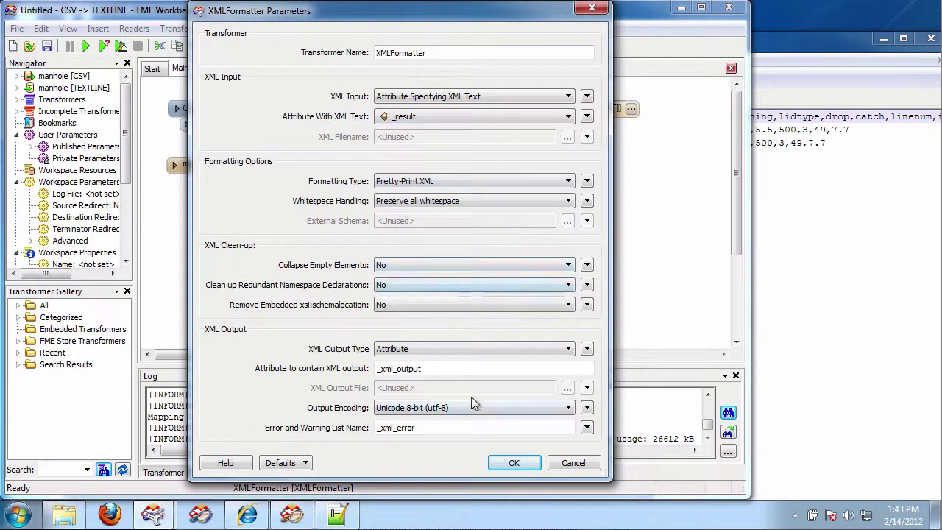
Place the text_line writer beside the XMLFormatter and feed its text_line_data from _xml_output
left_click(513, 462)
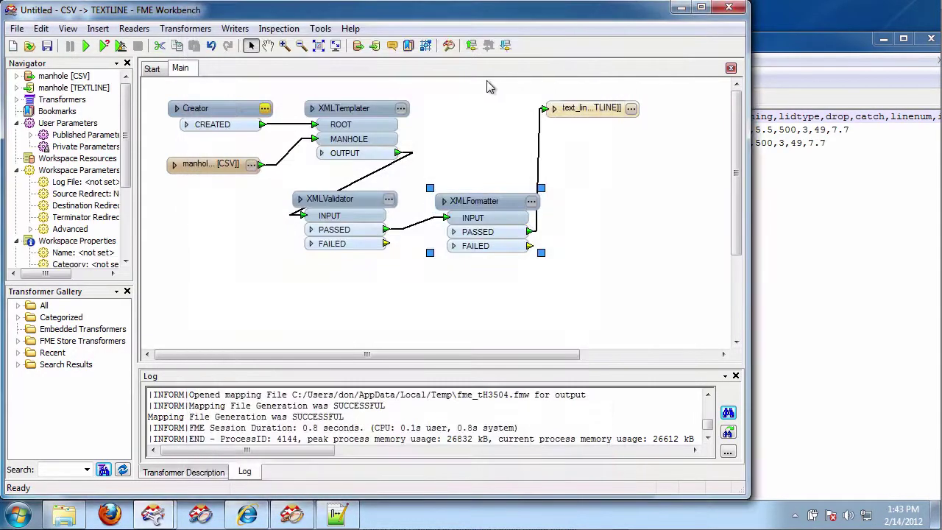
left_click(453, 232)
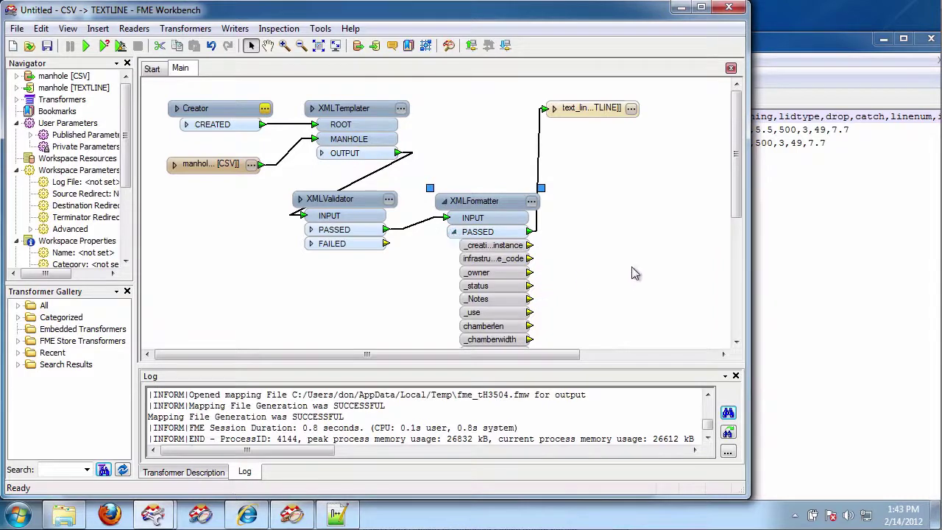
left_click_drag(577, 111, 608, 226)
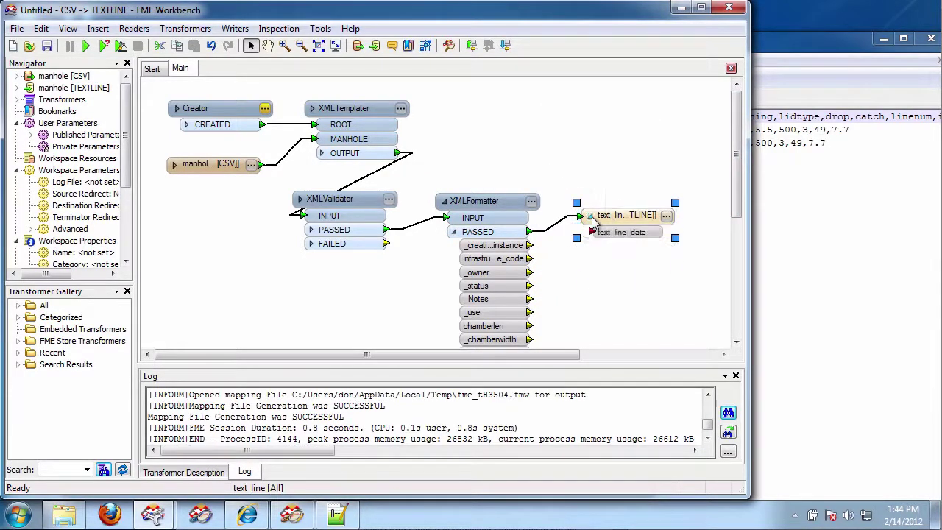
double_click(621, 215)
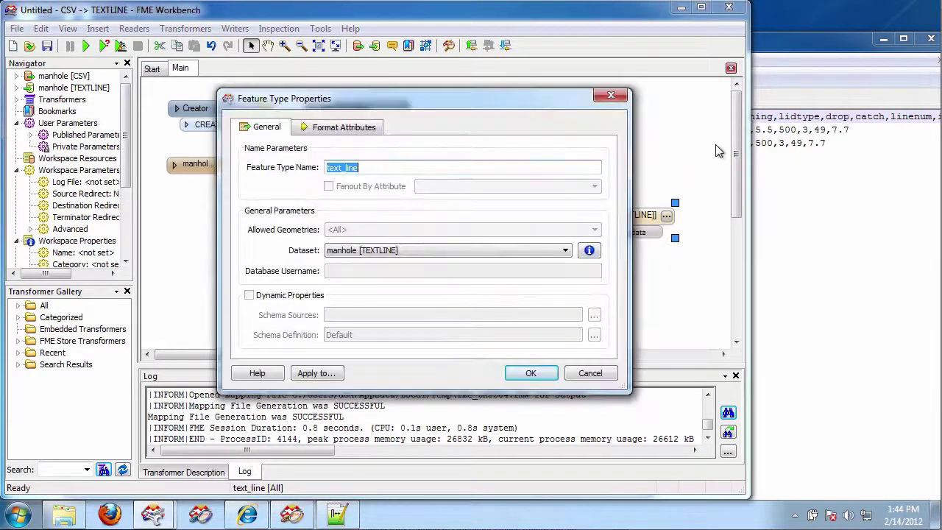
left_click(531, 372)
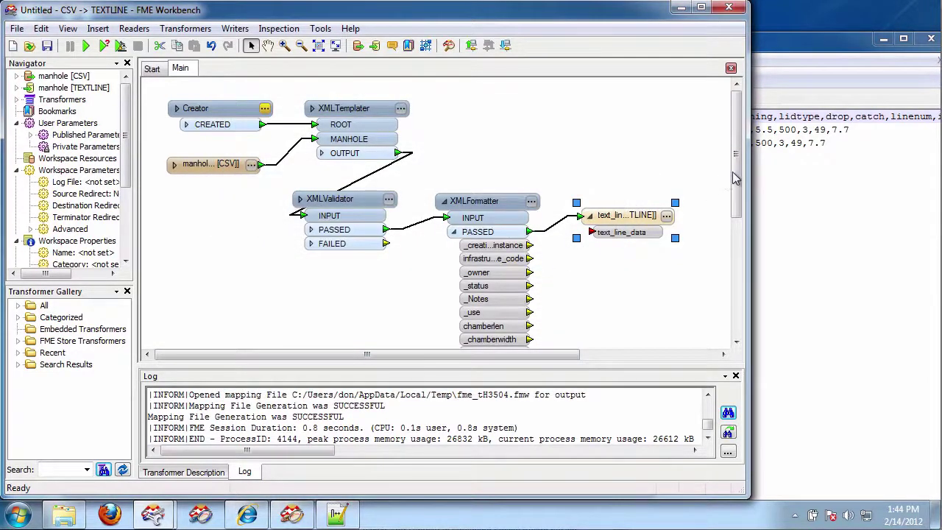
left_click_drag(739, 176, 742, 307)
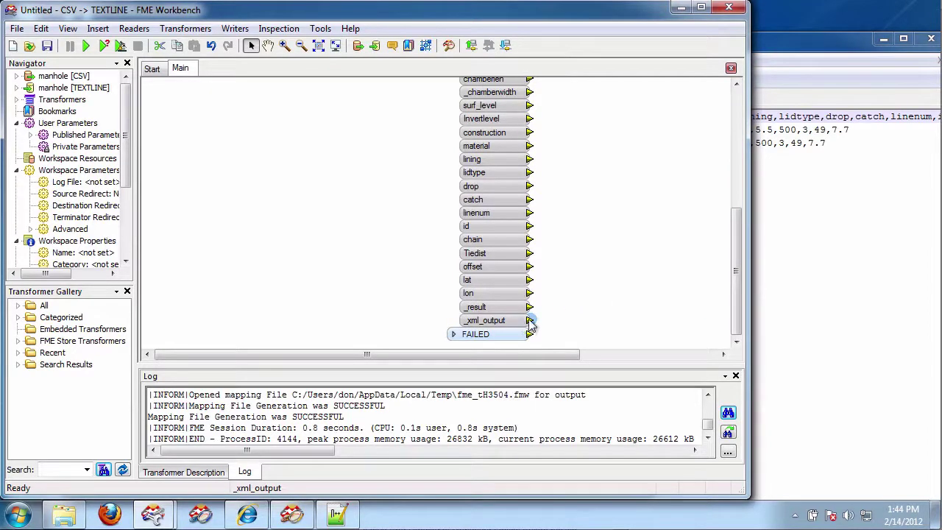
left_click_drag(532, 322, 585, 186)
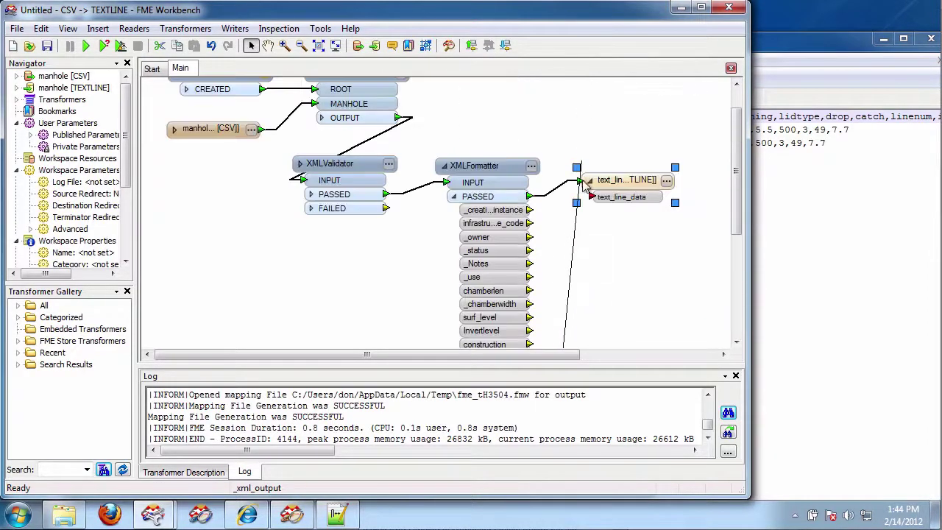
Run the translation and open output/manhole.xml in Internet Explorer to view the Manholes records
left_click(455, 197)
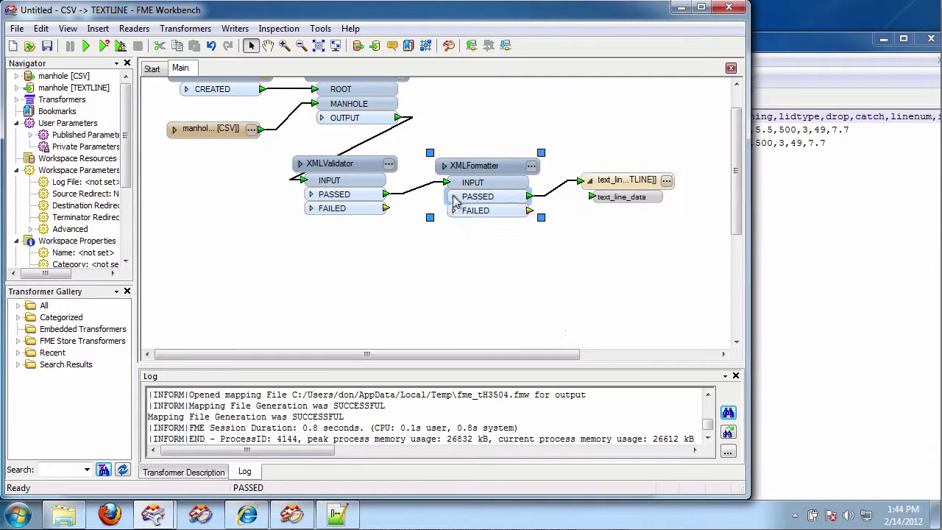
left_click(83, 47)
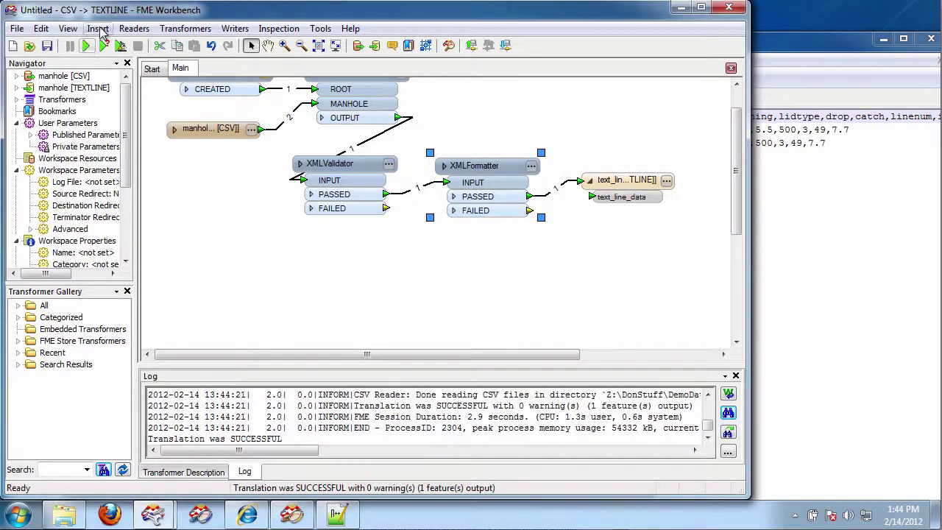
left_click(62, 514)
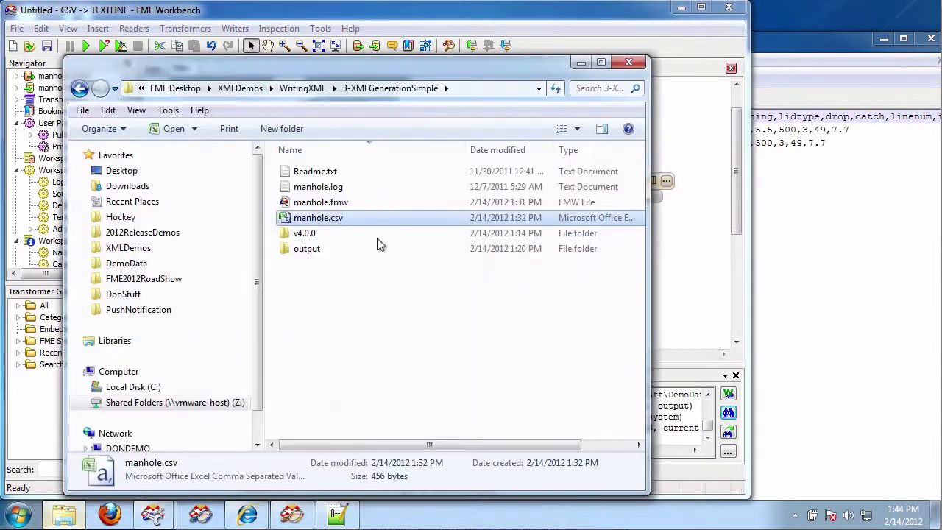
double_click(308, 249)
double_click(319, 171)
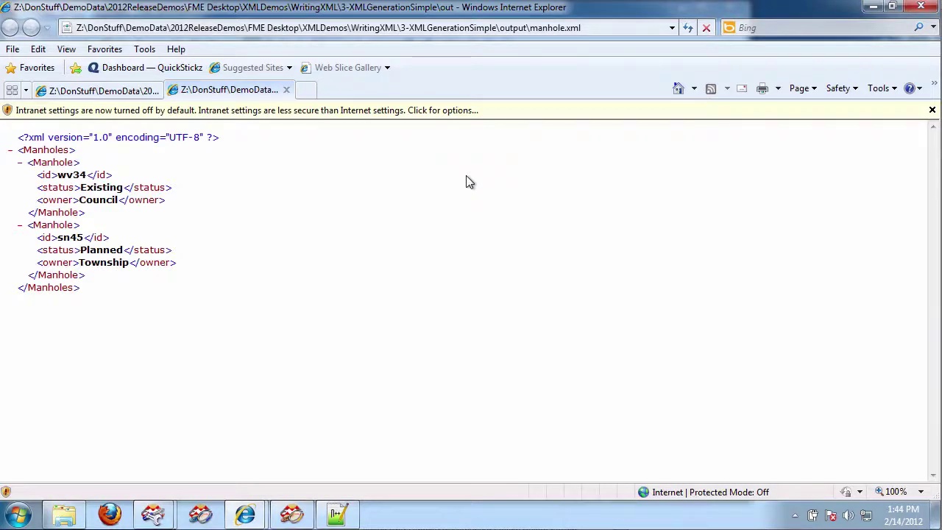
Minimize Internet Explorer and the output folder window, then scroll the FME canvas up
left_click(874, 6)
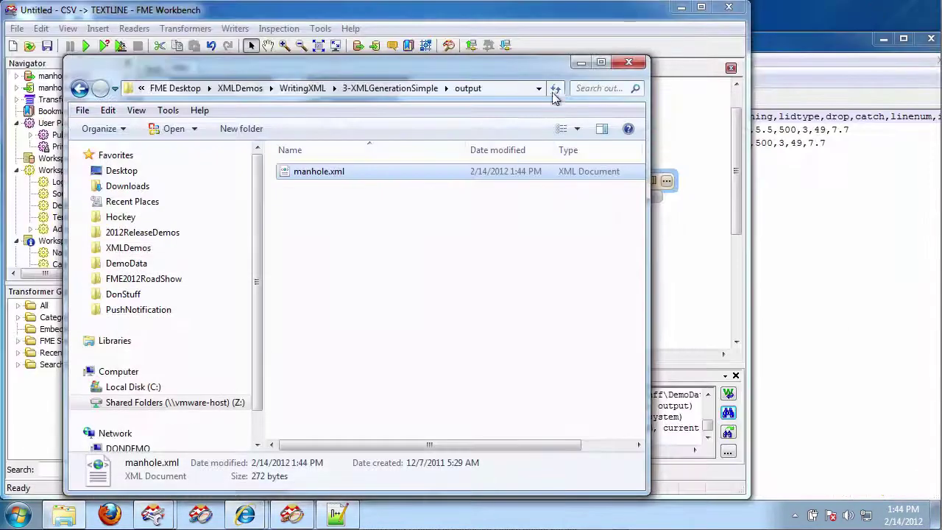
left_click(579, 63)
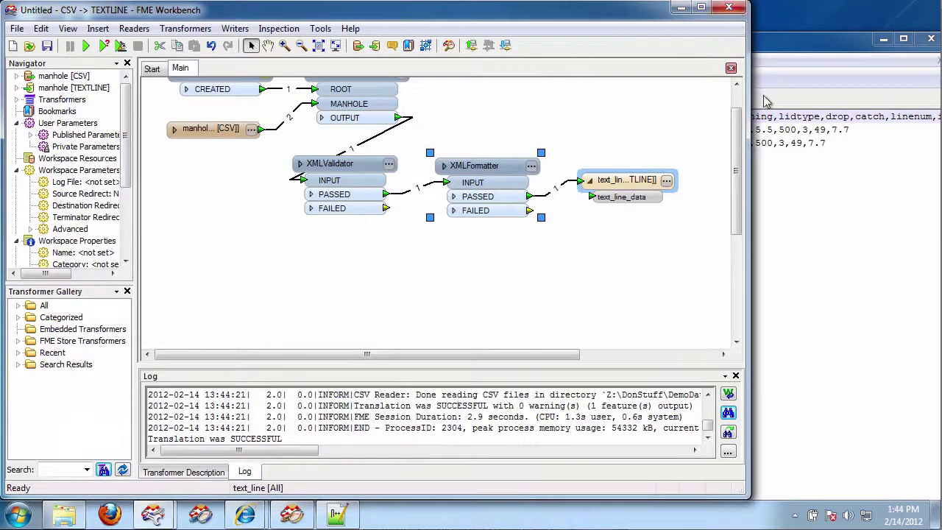
scroll(739, 100, "up", 1)
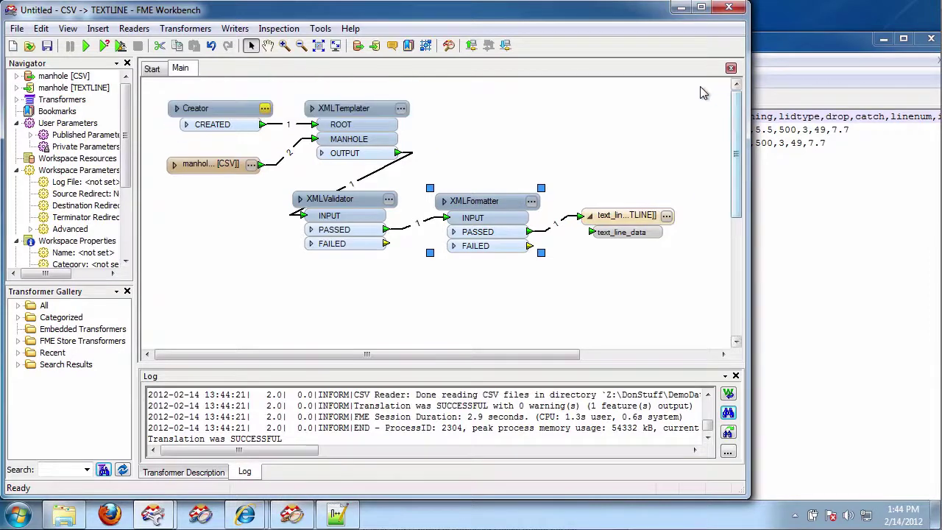